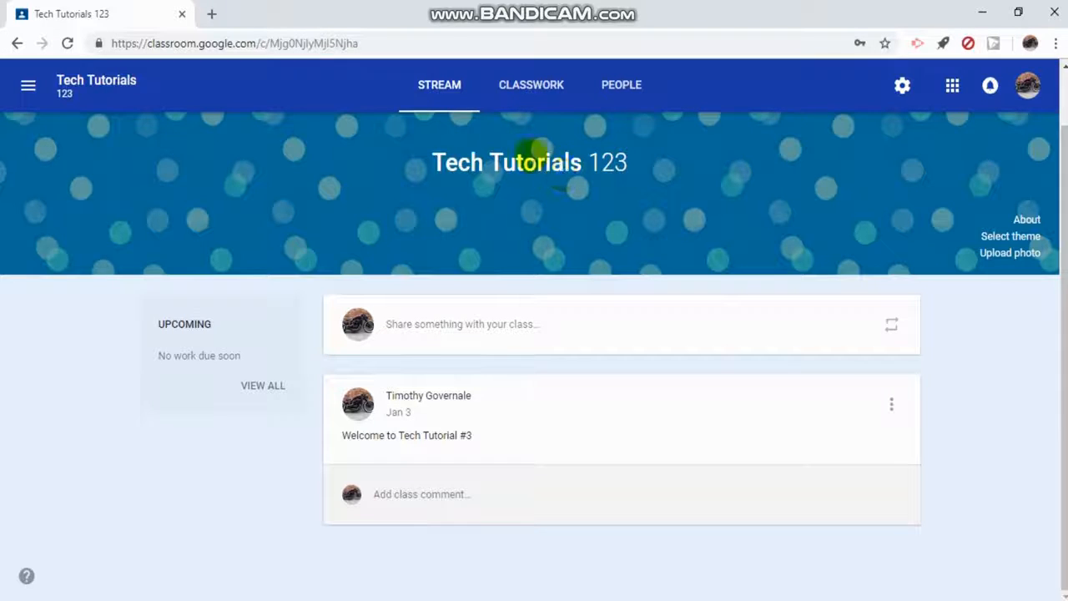
Create a quiz assignment for the Tech Tutorials 123 class titled "Tutorial Quiz 1".
{"action": "left_click", "coordinate": [521, 90]}
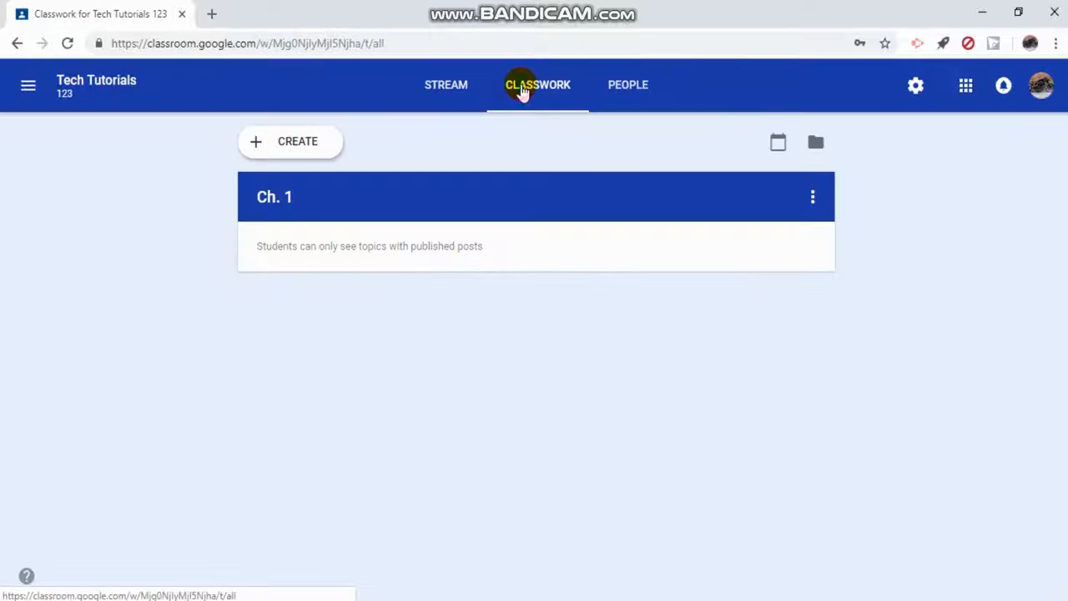
{"action": "left_click", "coordinate": [304, 148]}
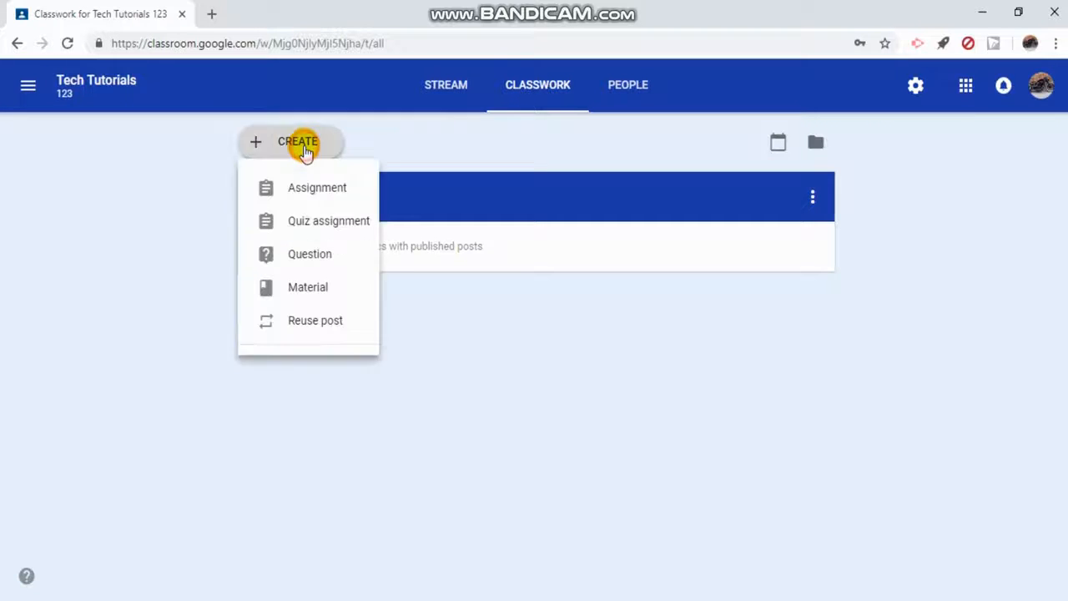
{"action": "left_click", "coordinate": [305, 231]}
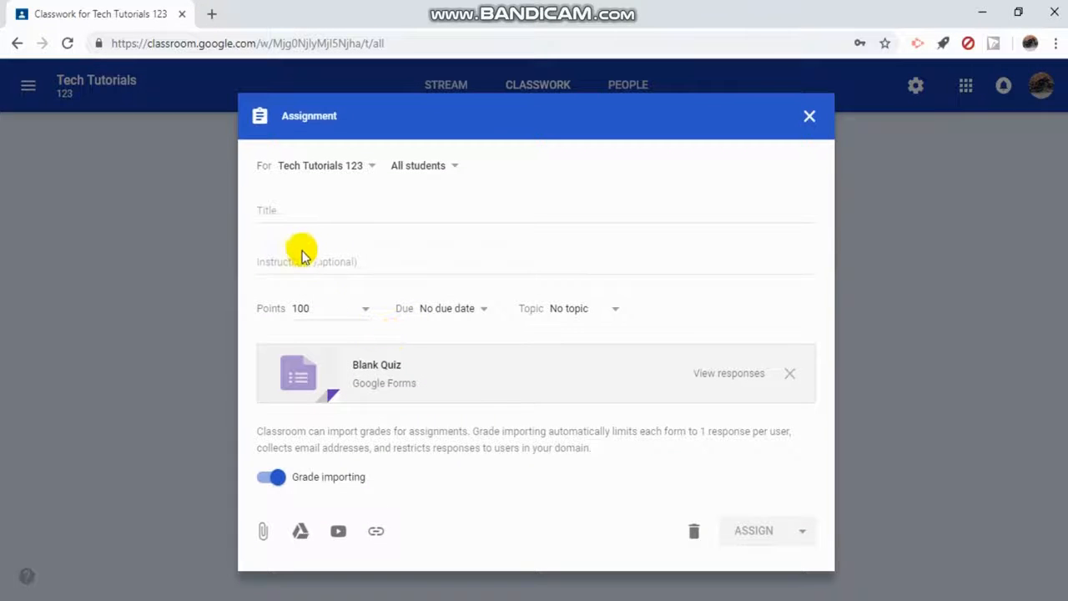
{"action": "left_click", "coordinate": [300, 209]}
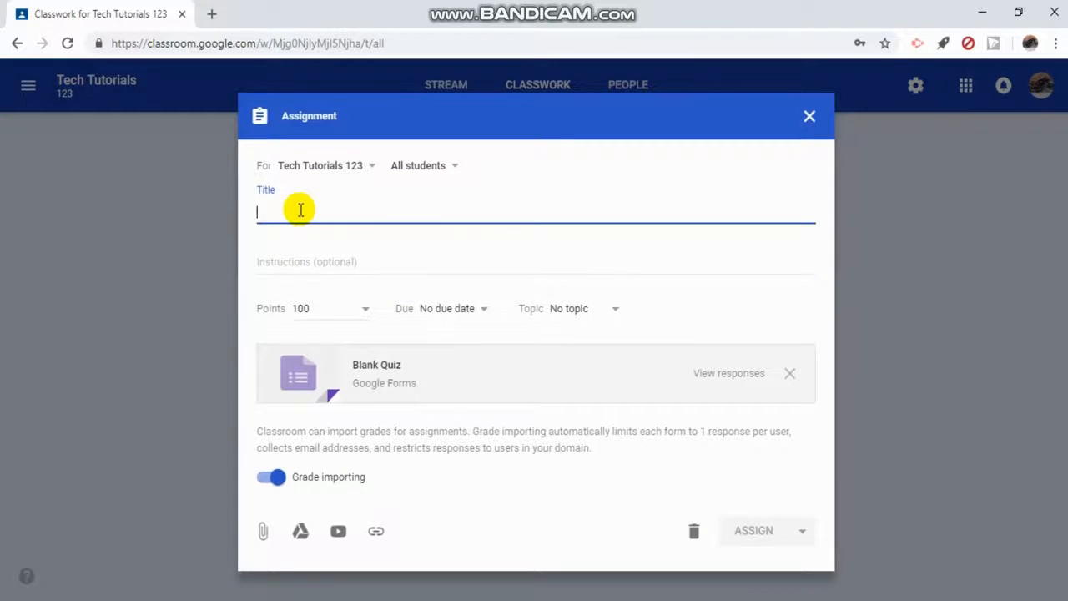
{"action": "type", "text": "Tutorial Quiz 1"}
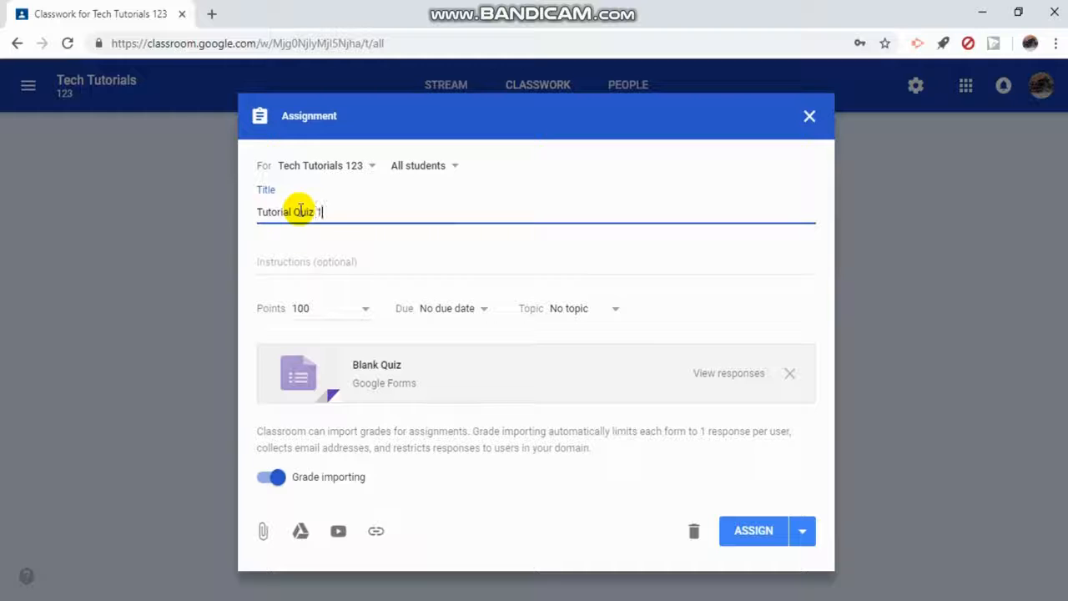
{"action": "key", "text": "Tab"}
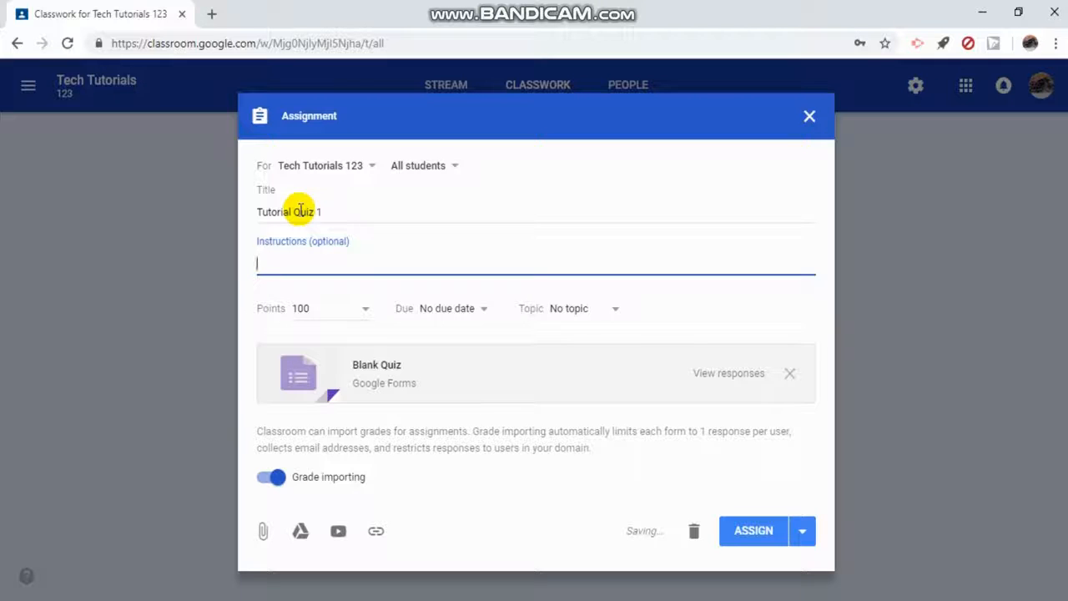
{"action": "left_click", "coordinate": [359, 313]}
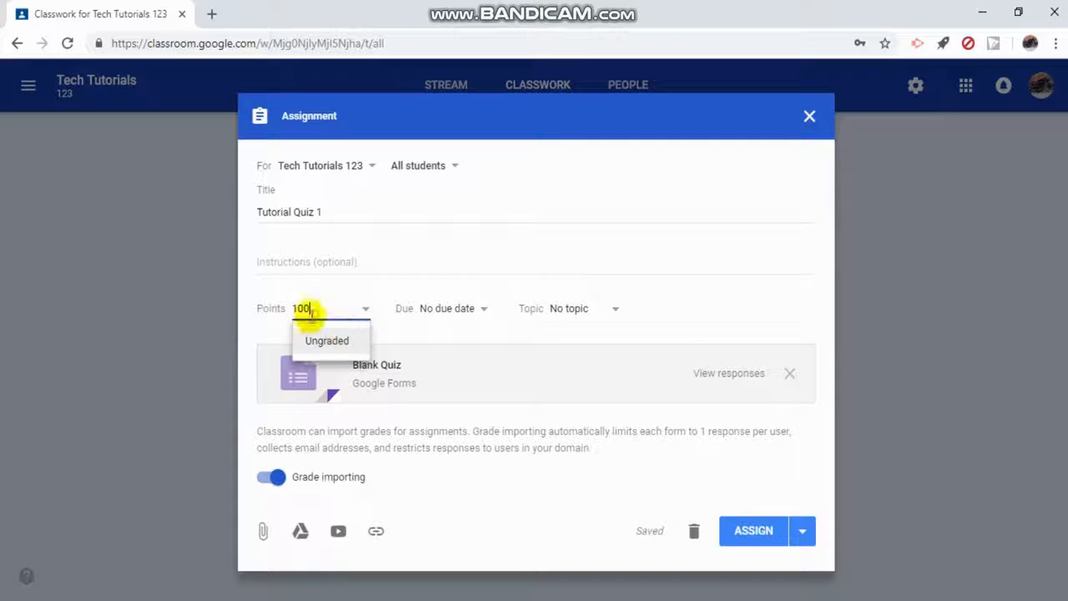
{"action": "left_click", "coordinate": [459, 318]}
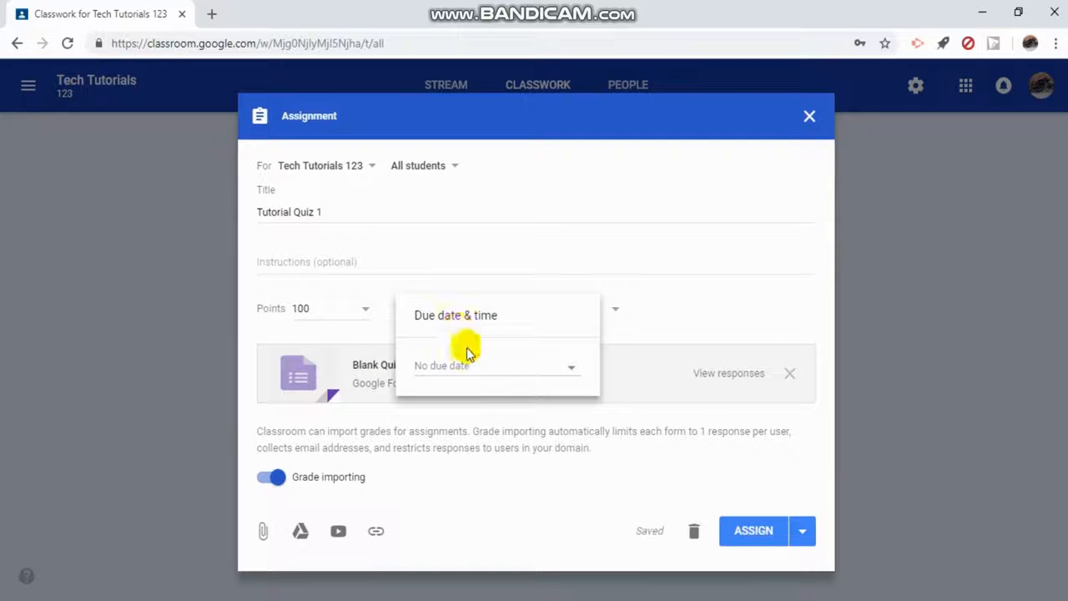
{"action": "left_click", "coordinate": [757, 331]}
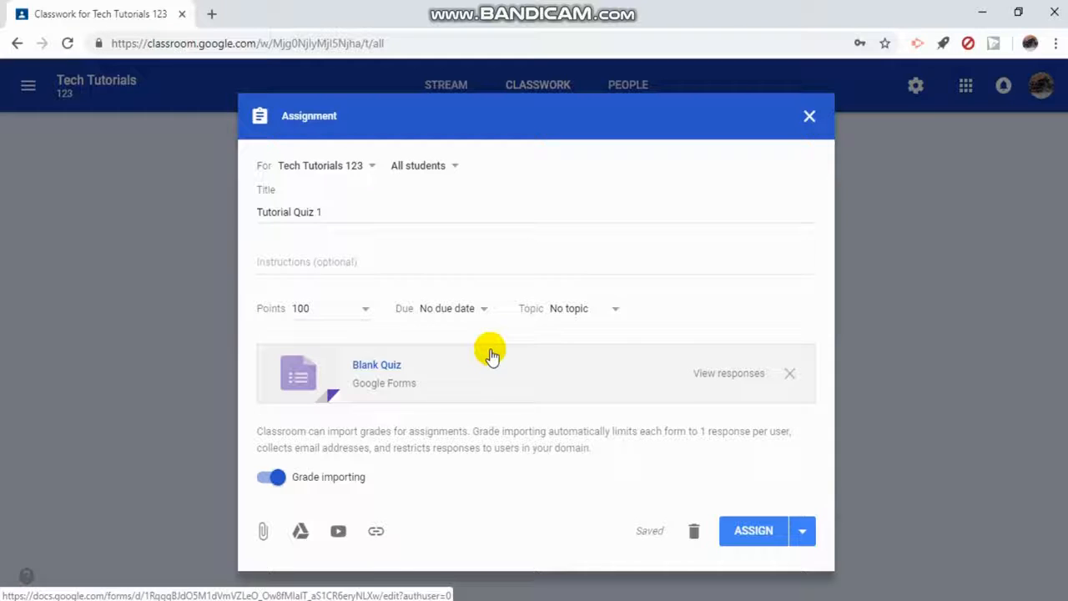
Open the attached Blank Quiz form and rename the form file as "Tutorial Quiz 1".
{"action": "left_click", "coordinate": [372, 372]}
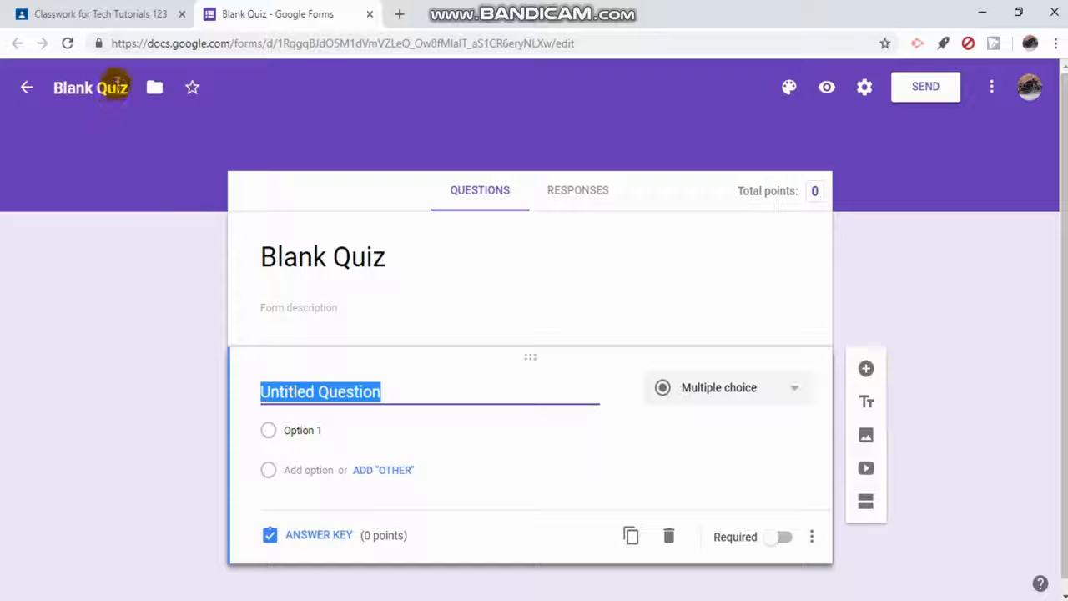
{"action": "left_click", "coordinate": [107, 87]}
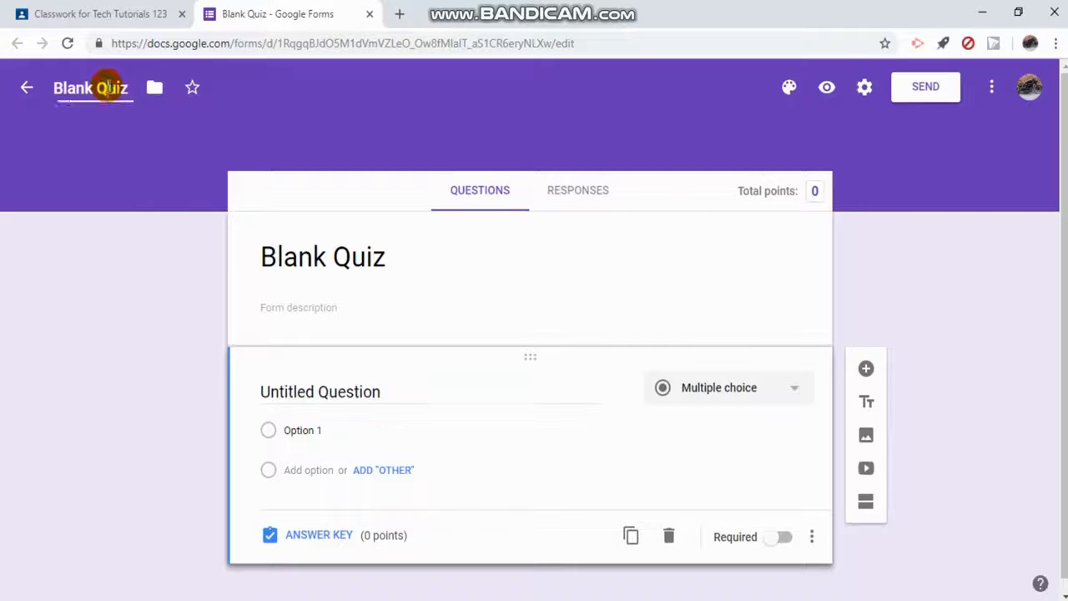
{"action": "left_click_drag", "start_coordinate": [125, 88], "coordinate": [24, 93]}
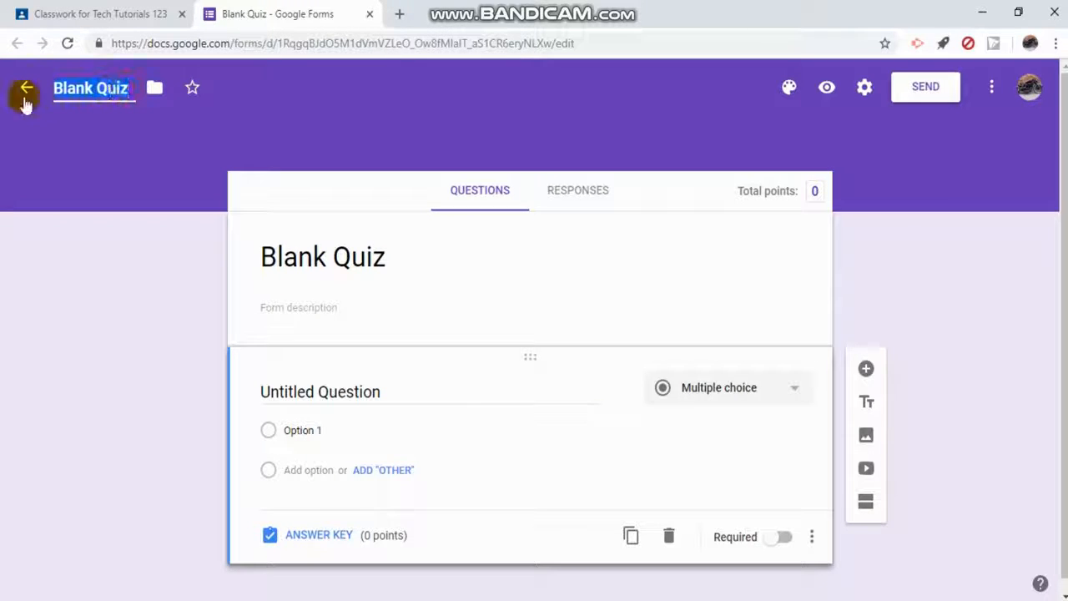
{"action": "type", "text": "Tu"}
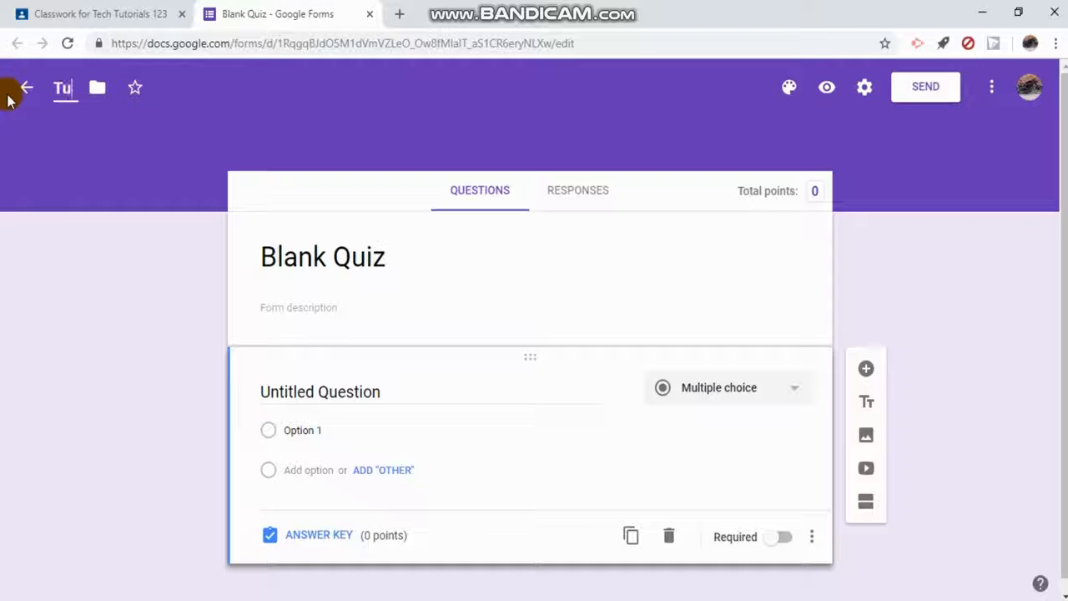
{"action": "type", "text": "torial Quiz 1"}
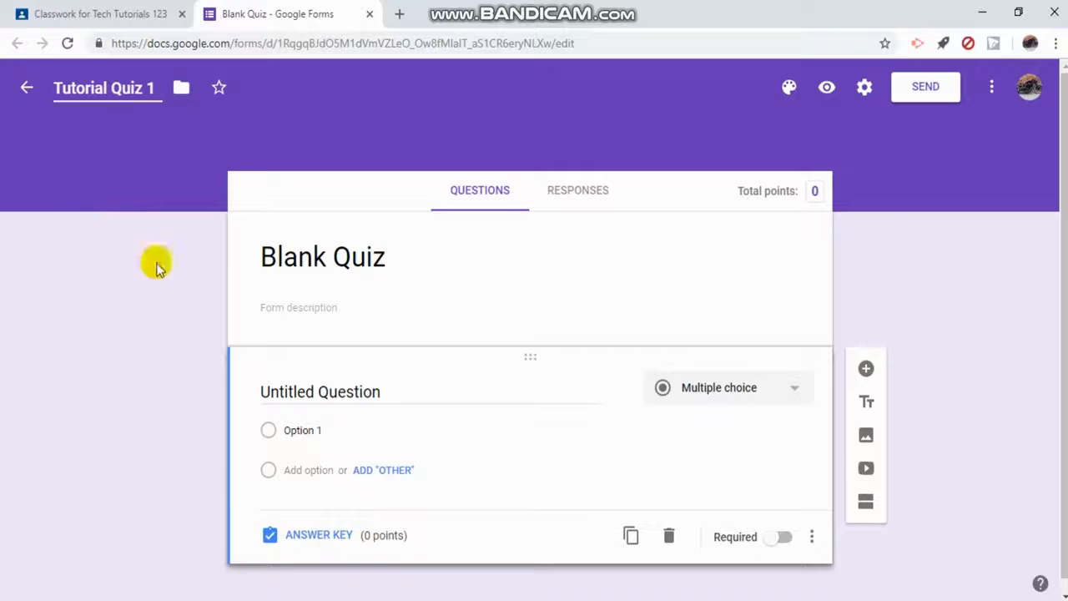
{"action": "left_click", "coordinate": [492, 287]}
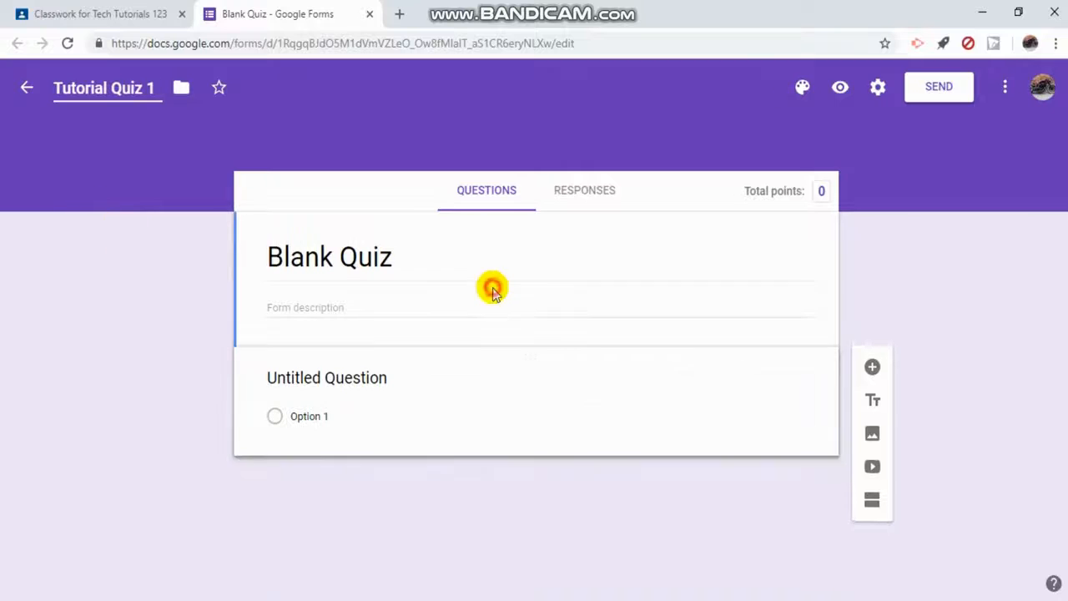
{"action": "triple_click", "coordinate": [363, 258]}
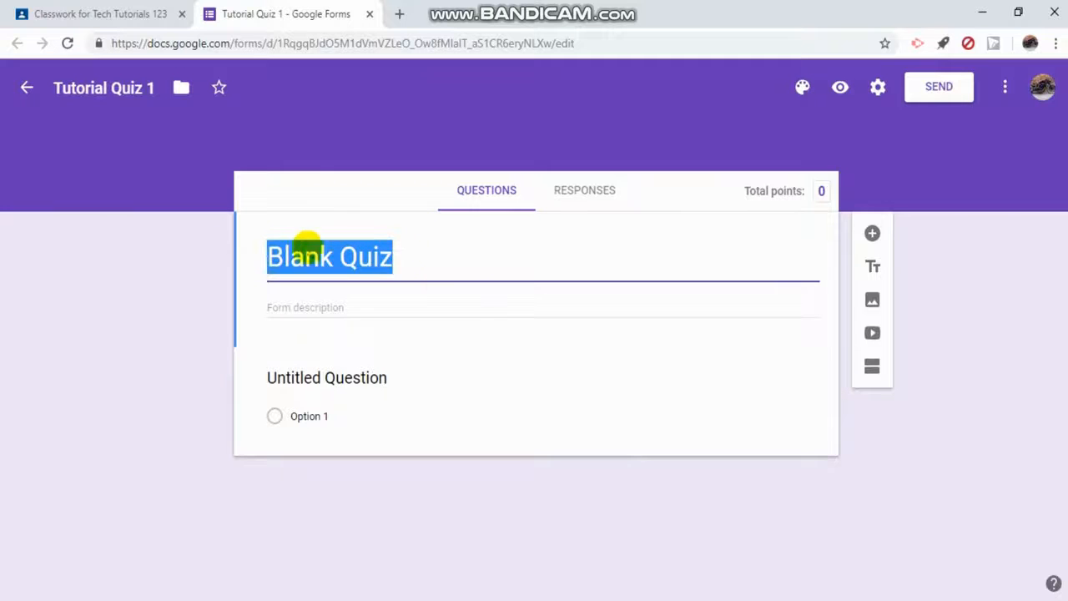
{"action": "left_click", "coordinate": [558, 348]}
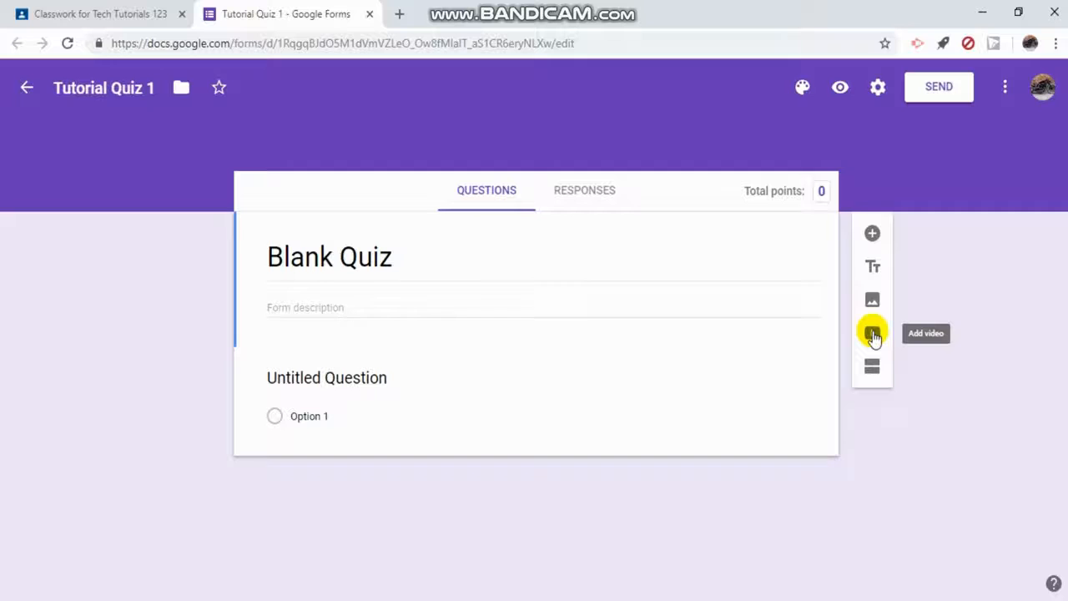
Add a new multiple choice question to the quiz with the text "What is the answer?".
{"action": "left_click", "coordinate": [873, 235]}
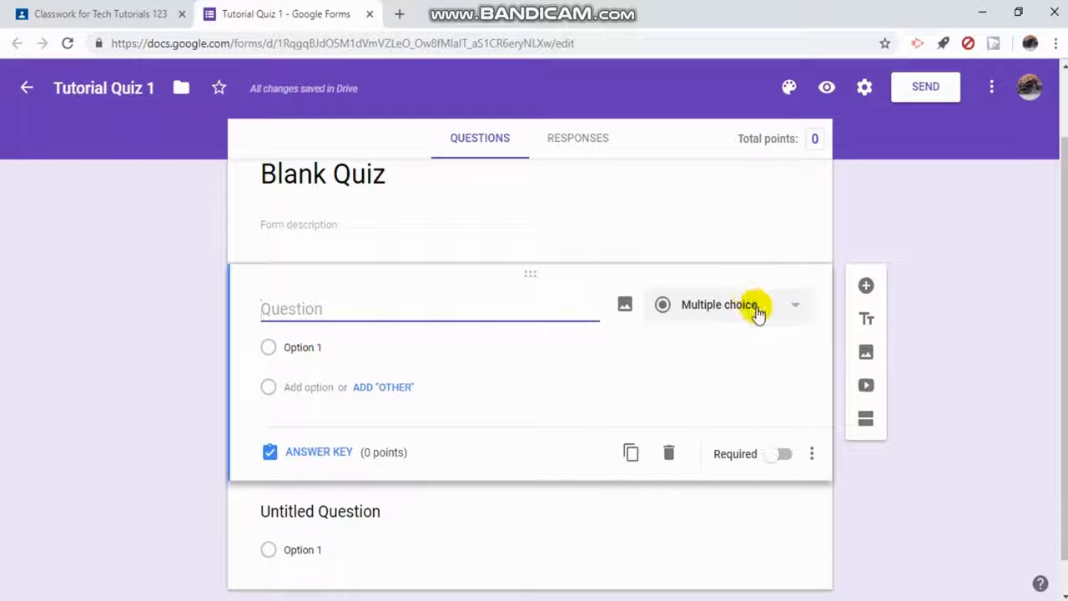
{"action": "left_click", "coordinate": [756, 310]}
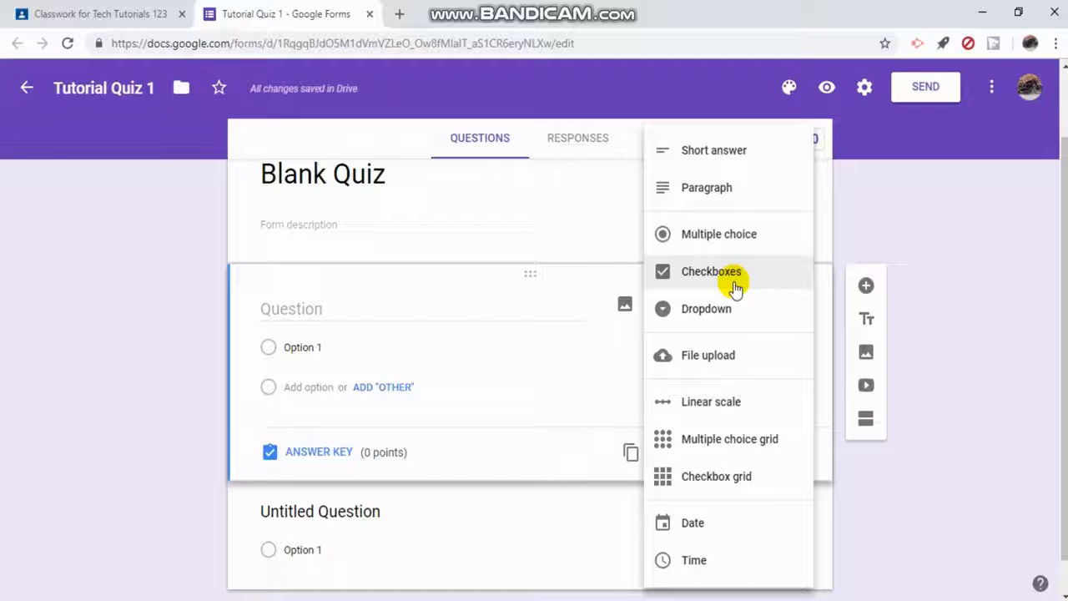
{"action": "left_click", "coordinate": [715, 235]}
{"action": "left_click", "coordinate": [331, 305]}
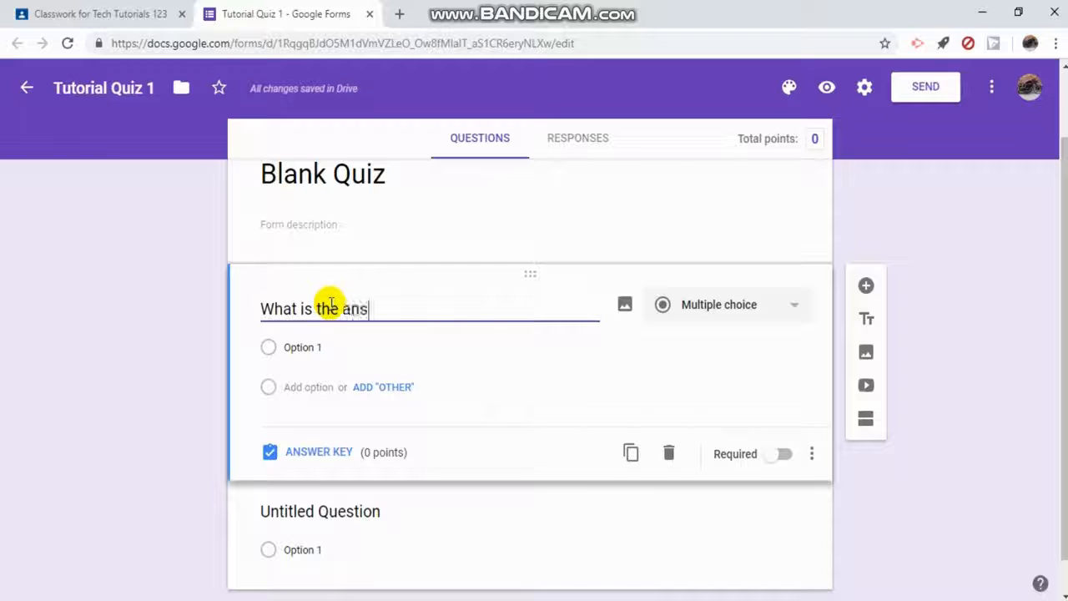
{"action": "type", "text": "?"}
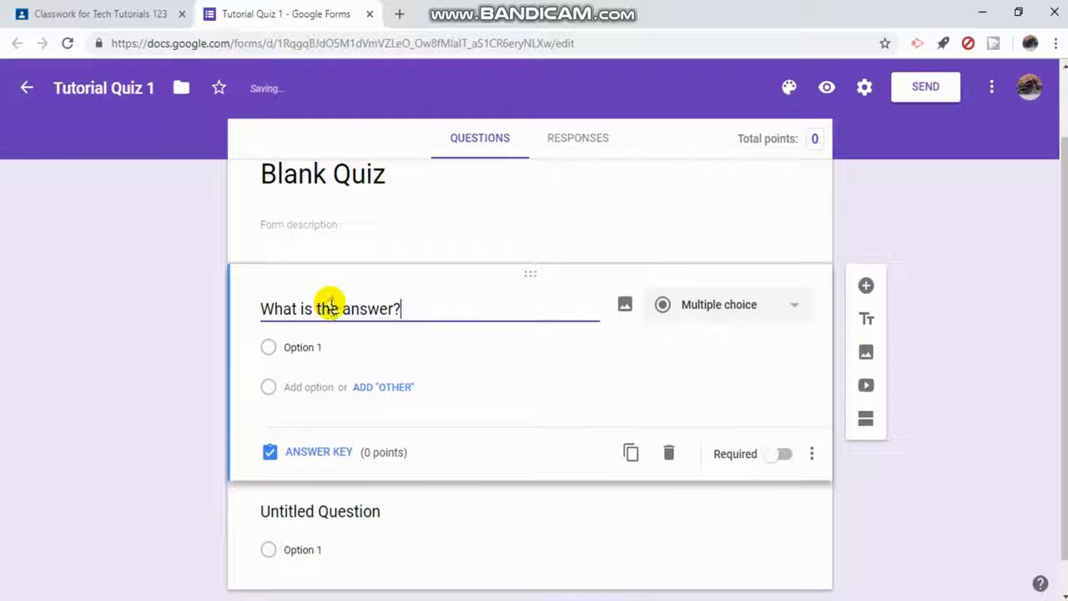
Give the "What is the answer?" question the answer options 1, 2, 3 and 4, plus an "Other" option.
{"action": "left_click", "coordinate": [274, 344]}
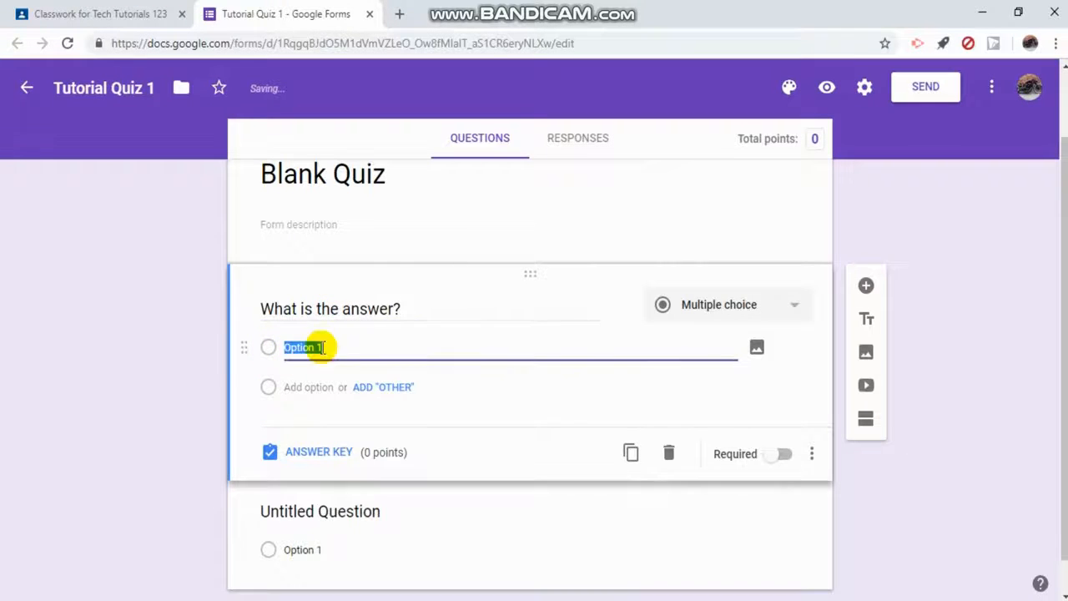
{"action": "type", "text": "1"}
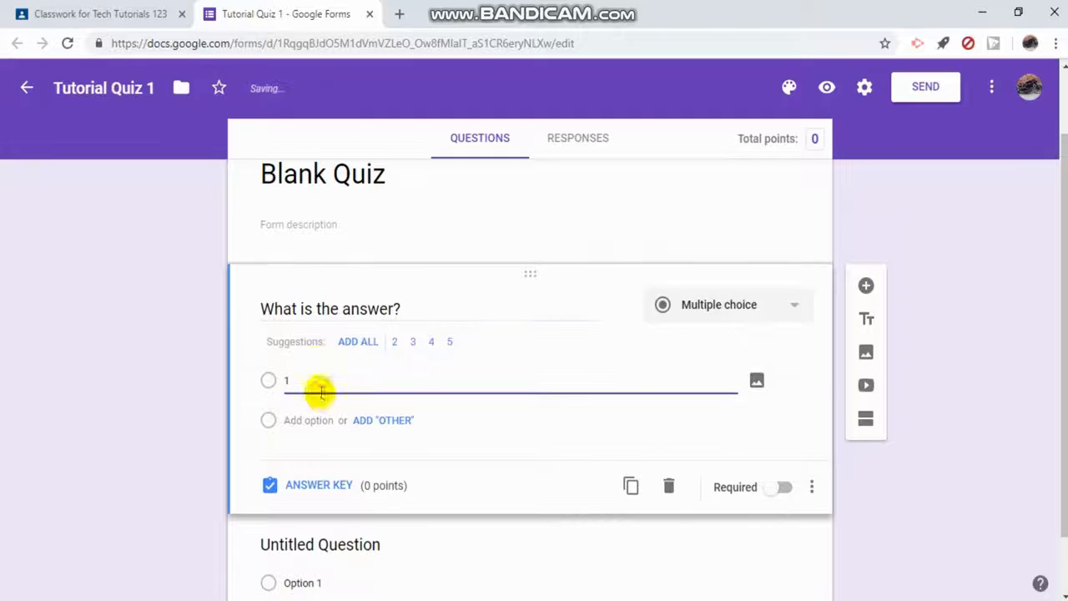
{"action": "left_click", "coordinate": [407, 424]}
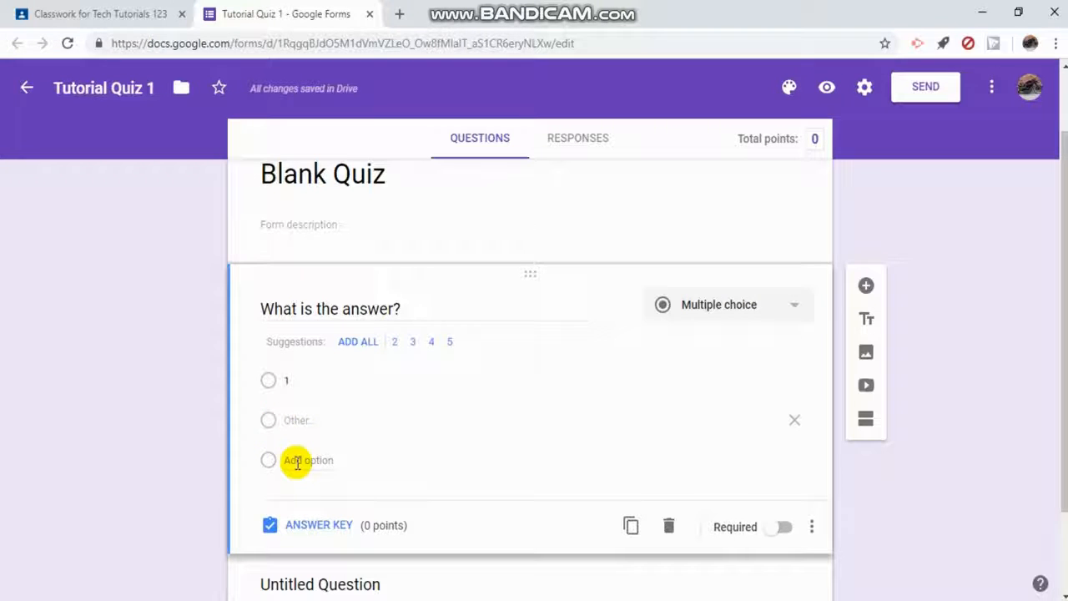
{"action": "left_click", "coordinate": [286, 459]}
{"action": "left_click", "coordinate": [304, 426]}
{"action": "left_click", "coordinate": [294, 464]}
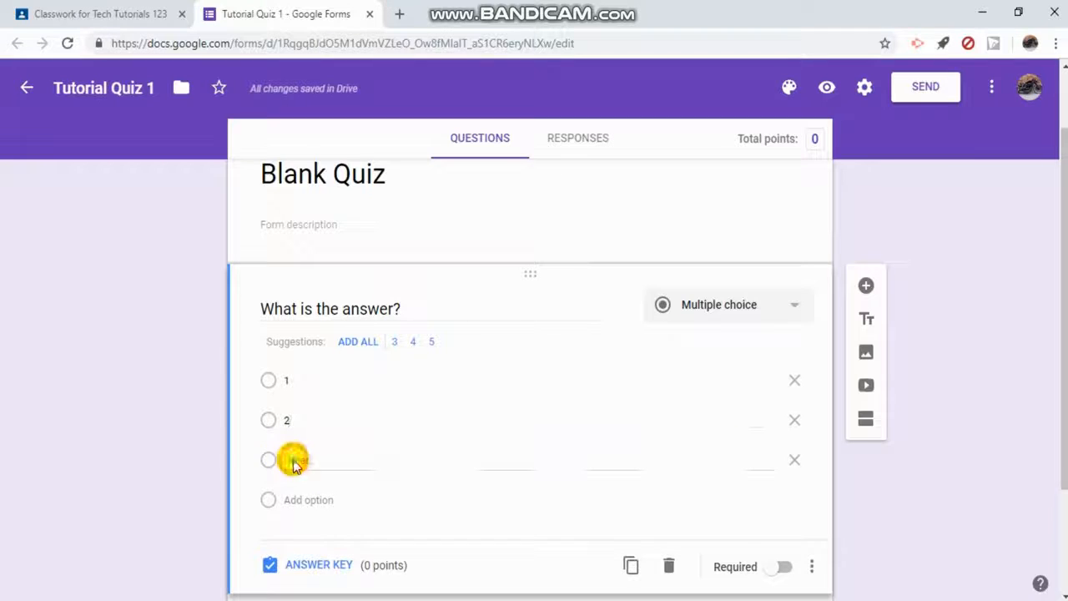
{"action": "left_click", "coordinate": [299, 461]}
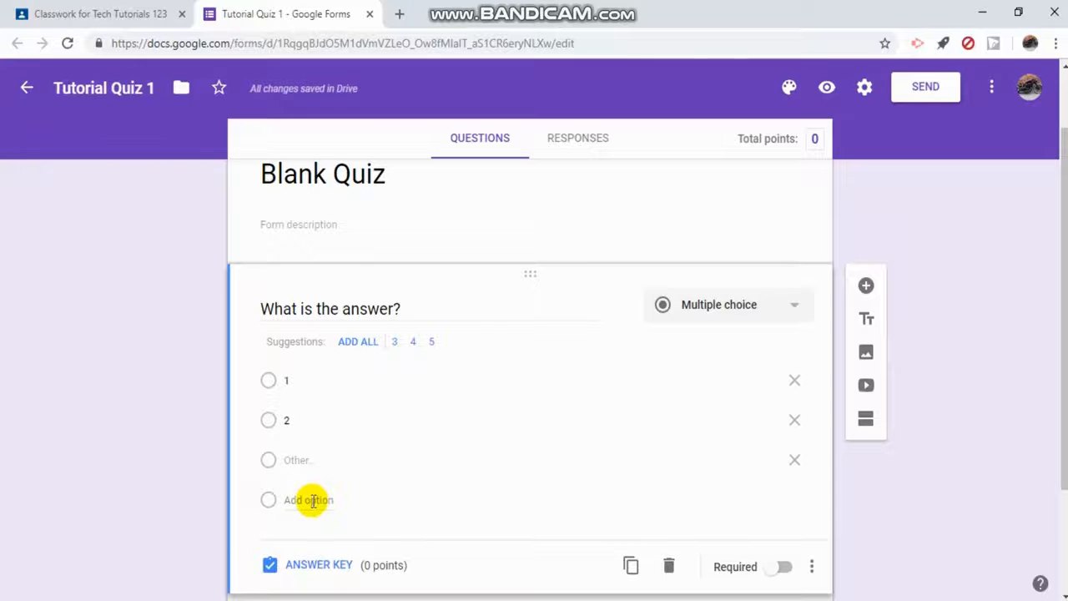
{"action": "left_click", "coordinate": [281, 494]}
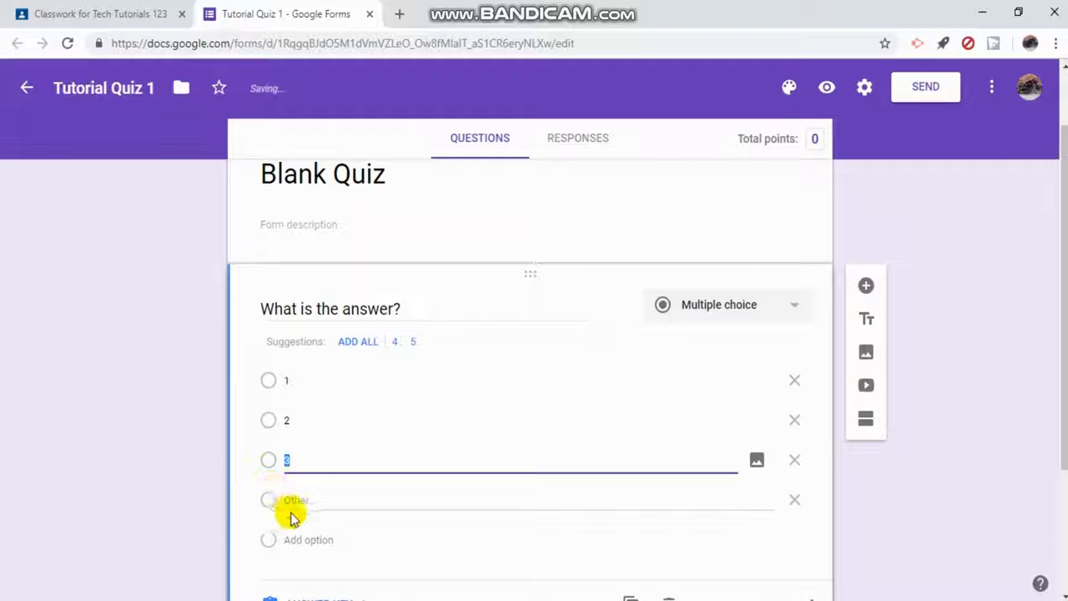
{"action": "left_click", "coordinate": [309, 499]}
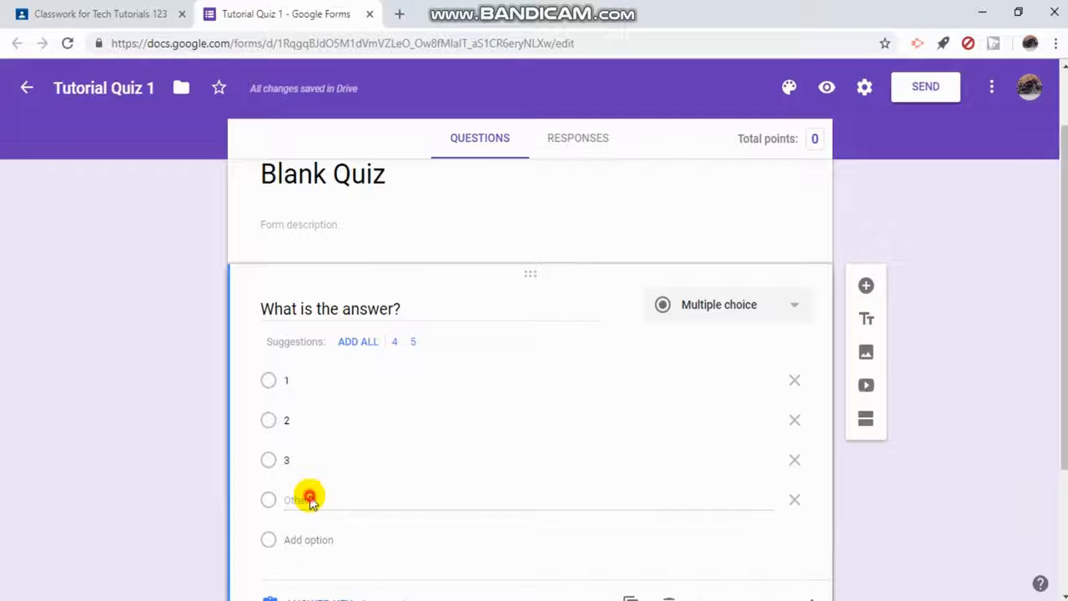
{"action": "left_click", "coordinate": [295, 539]}
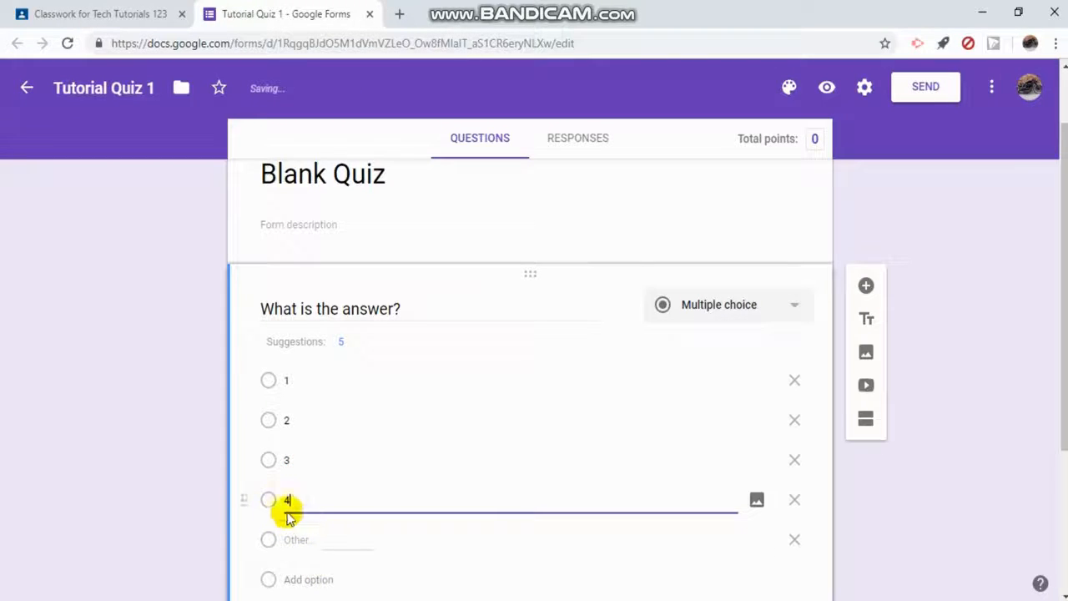
Remove the "Other" option from the "What is the answer?" question and make the question required.
{"action": "scroll", "coordinate": [450, 436], "scroll_direction": "down", "scroll_amount": 2}
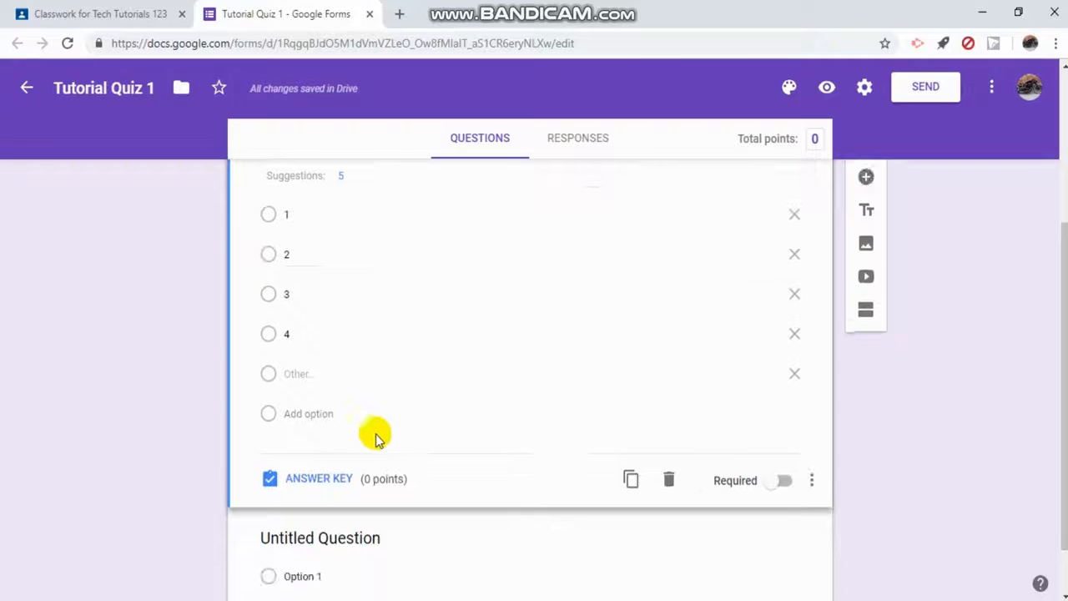
{"action": "scroll", "coordinate": [436, 431], "scroll_direction": "up", "scroll_amount": 2}
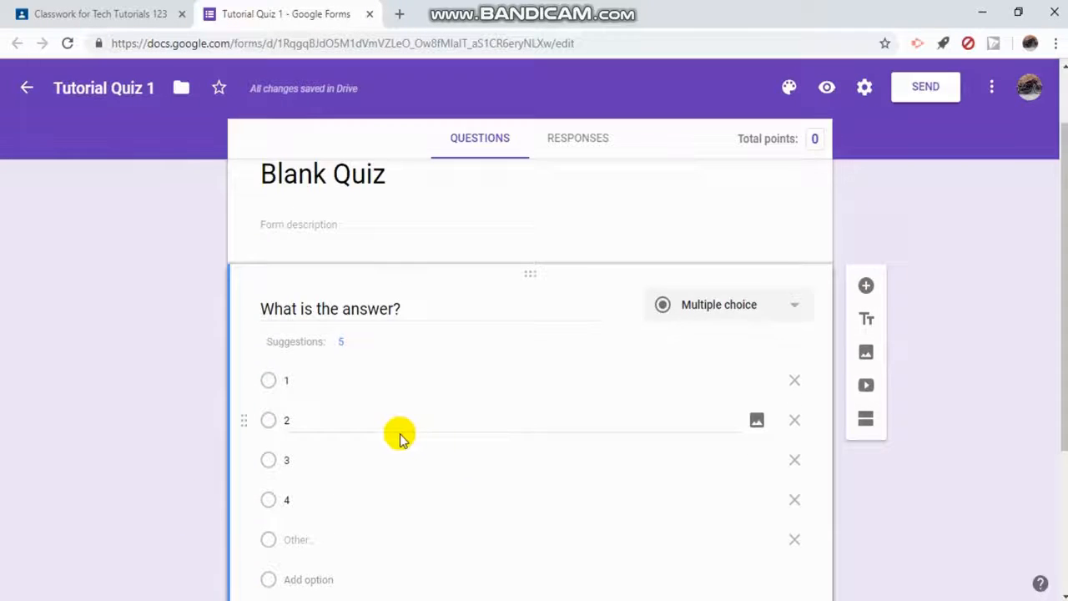
{"action": "scroll", "coordinate": [348, 227], "scroll_direction": "down", "scroll_amount": 2}
{"action": "scroll", "coordinate": [343, 301], "scroll_direction": "up", "scroll_amount": 1}
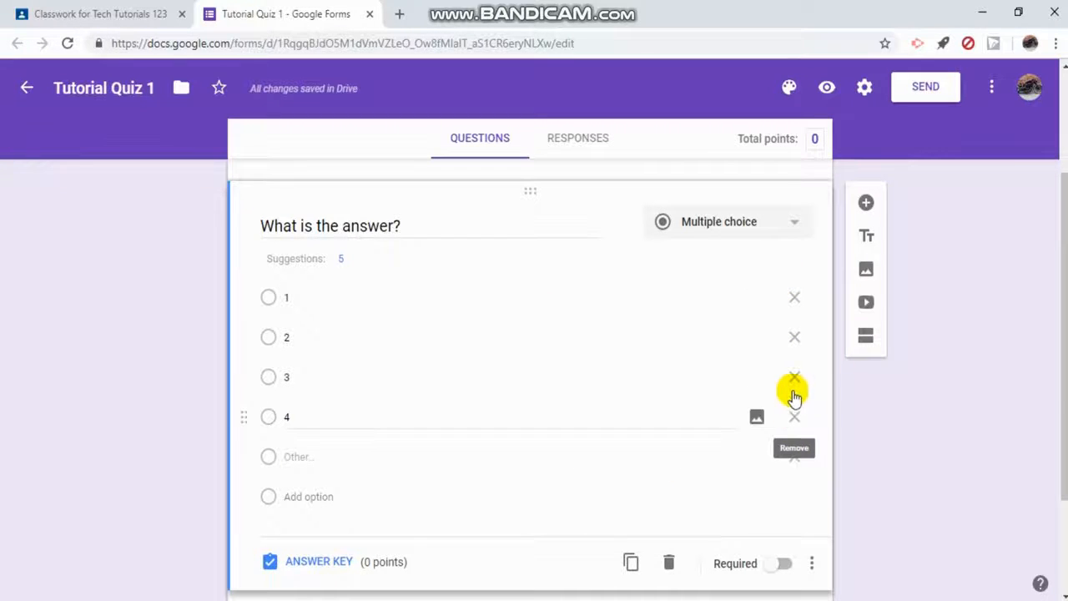
{"action": "left_click", "coordinate": [793, 461]}
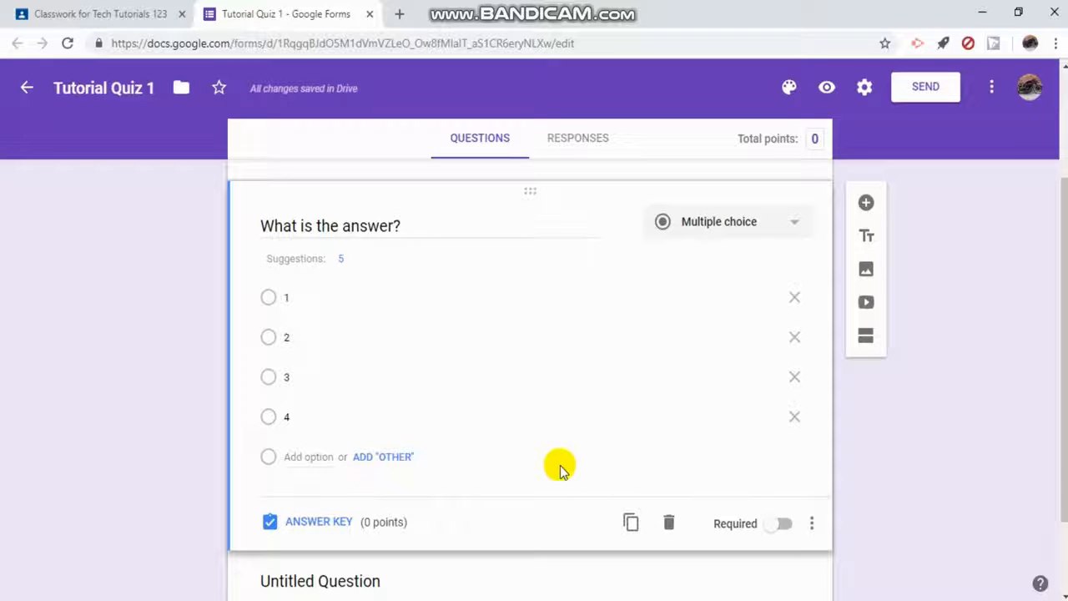
{"action": "left_click", "coordinate": [778, 525]}
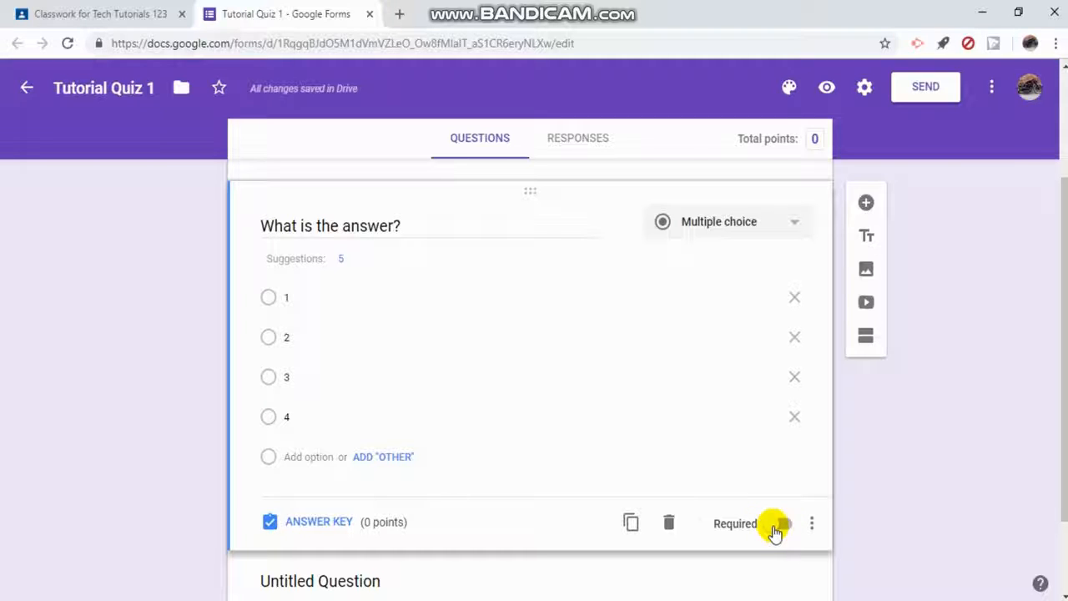
{"action": "left_click", "coordinate": [776, 525]}
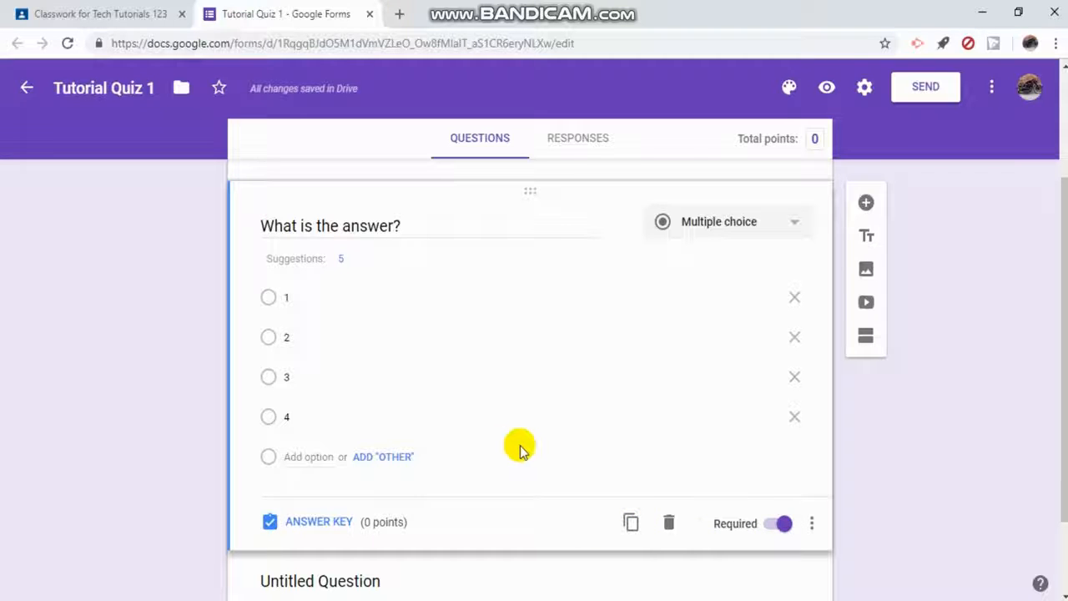
Add a new question below "What is the answer?" and set its type to Short answer.
{"action": "scroll", "coordinate": [532, 445], "scroll_direction": "down", "scroll_amount": 1}
{"action": "scroll", "coordinate": [530, 442], "scroll_direction": "up", "scroll_amount": 1}
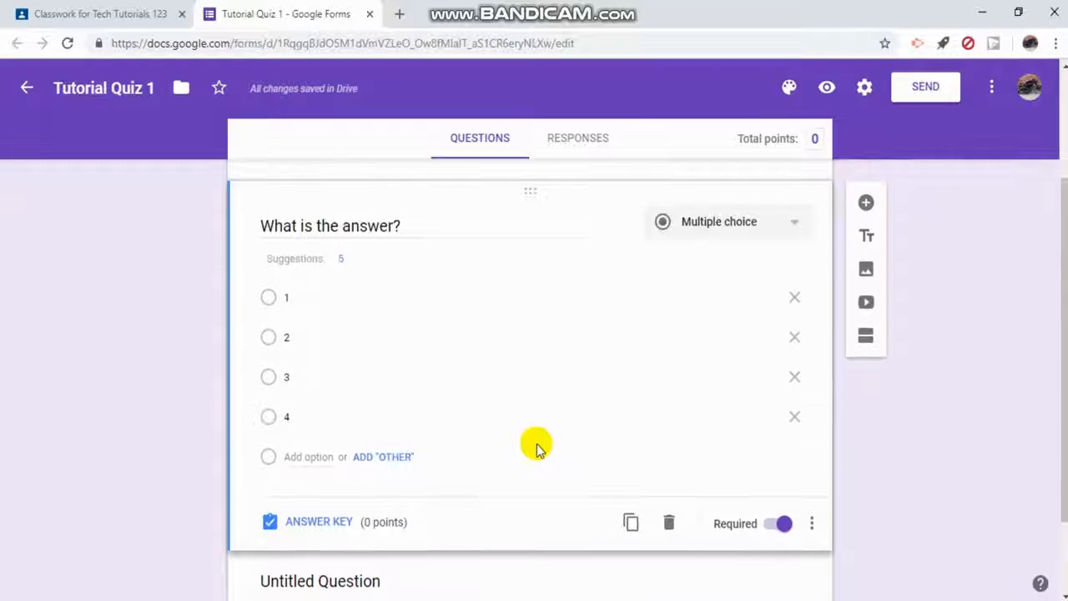
{"action": "left_click", "coordinate": [867, 210]}
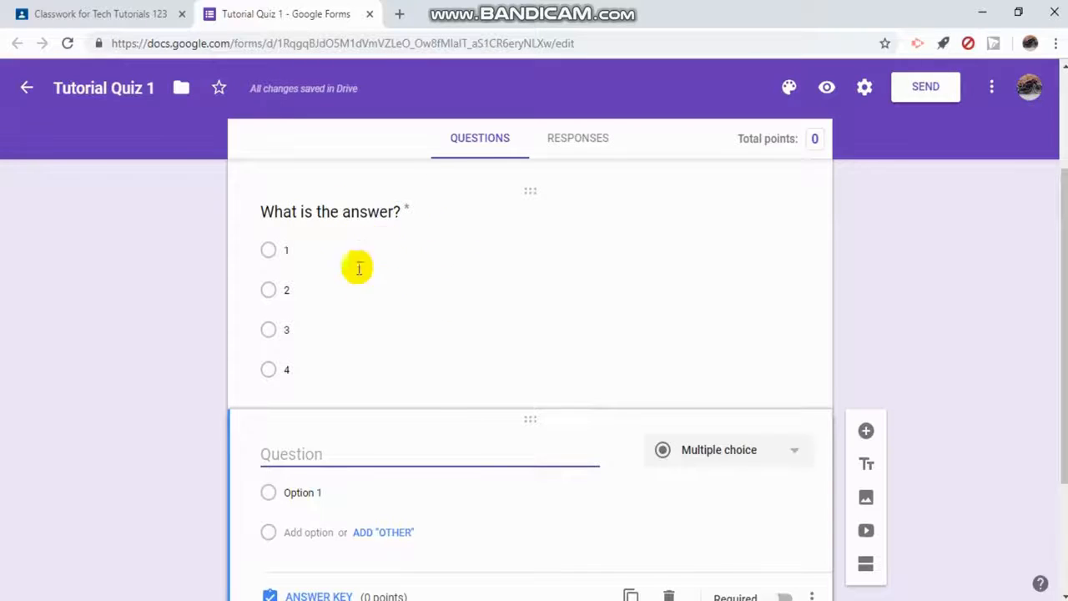
{"action": "scroll", "coordinate": [408, 275], "scroll_direction": "down", "scroll_amount": 1}
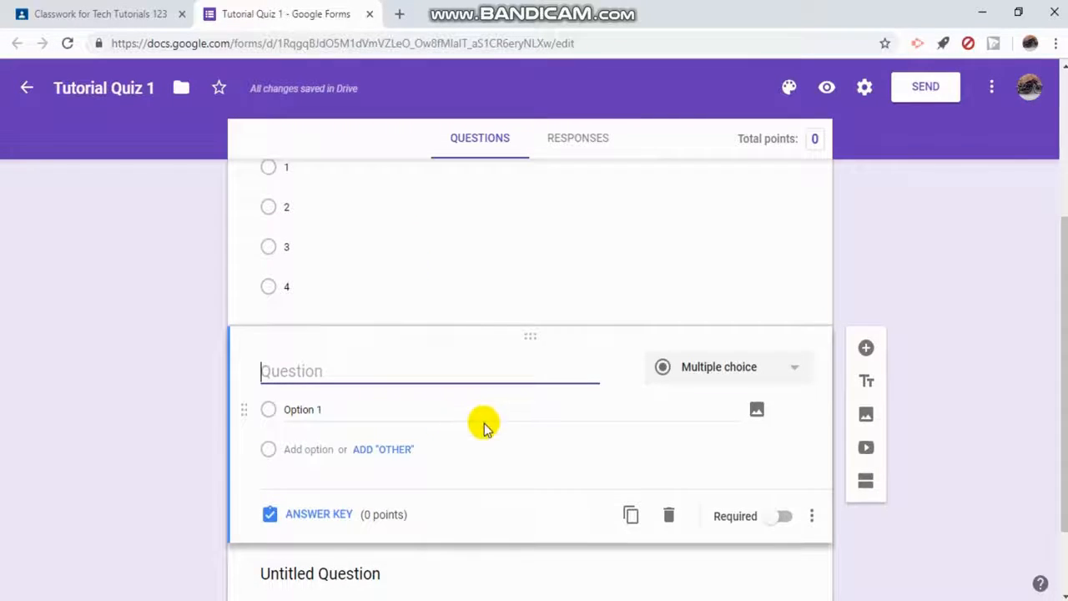
{"action": "scroll", "coordinate": [481, 420], "scroll_direction": "up", "scroll_amount": 2}
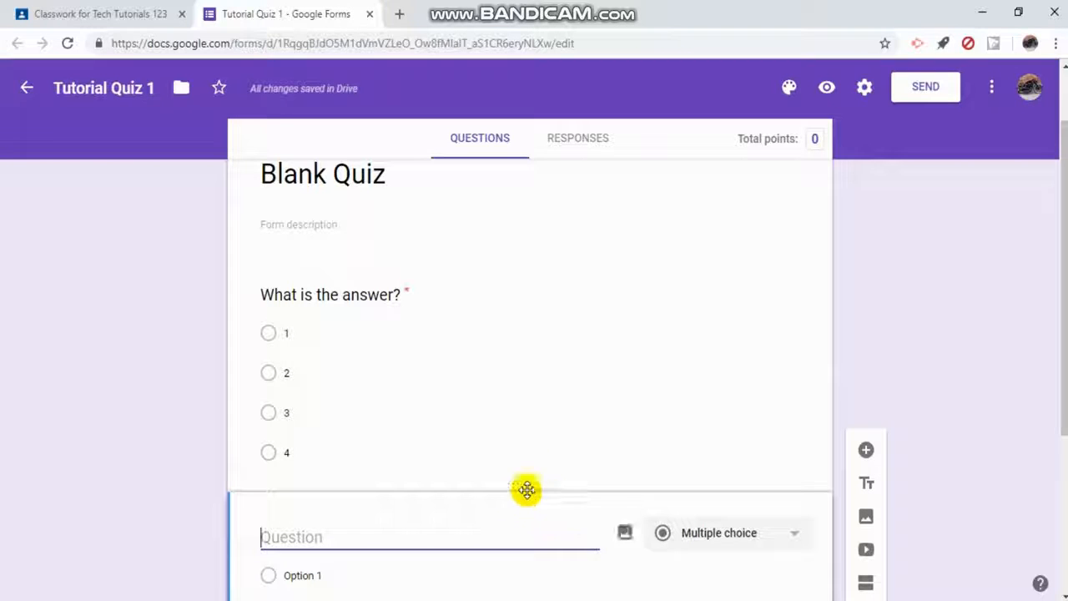
{"action": "left_click_drag", "start_coordinate": [532, 499], "coordinate": [486, 514]}
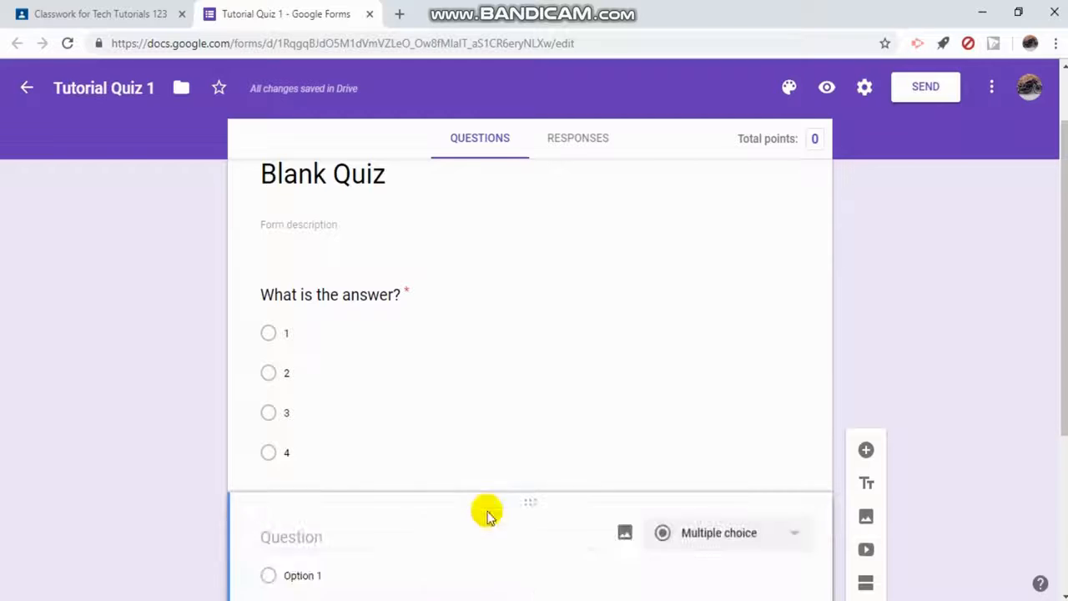
{"action": "scroll", "coordinate": [475, 460], "scroll_direction": "down", "scroll_amount": 3}
{"action": "left_click", "coordinate": [738, 277]}
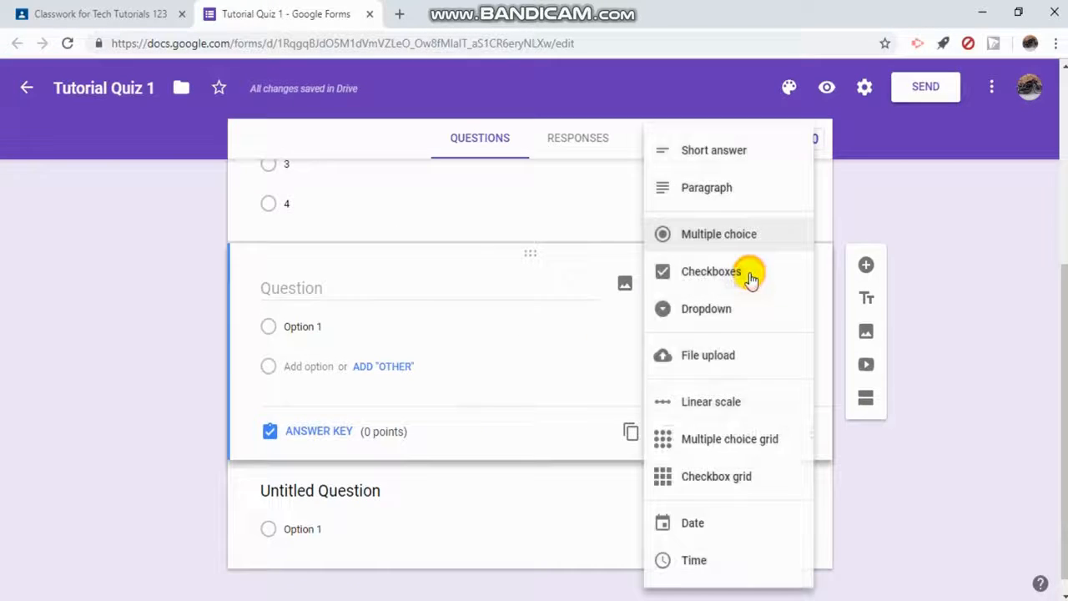
{"action": "left_click", "coordinate": [742, 158]}
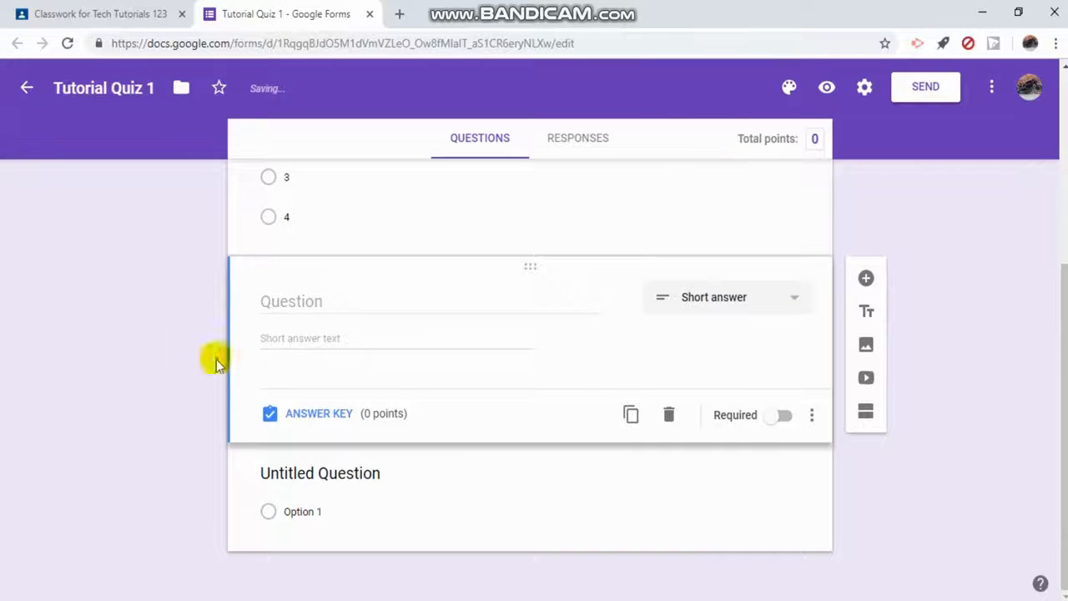
Enter "Here is the question..." as the short answer question's text and make the question required.
{"action": "left_click", "coordinate": [288, 305]}
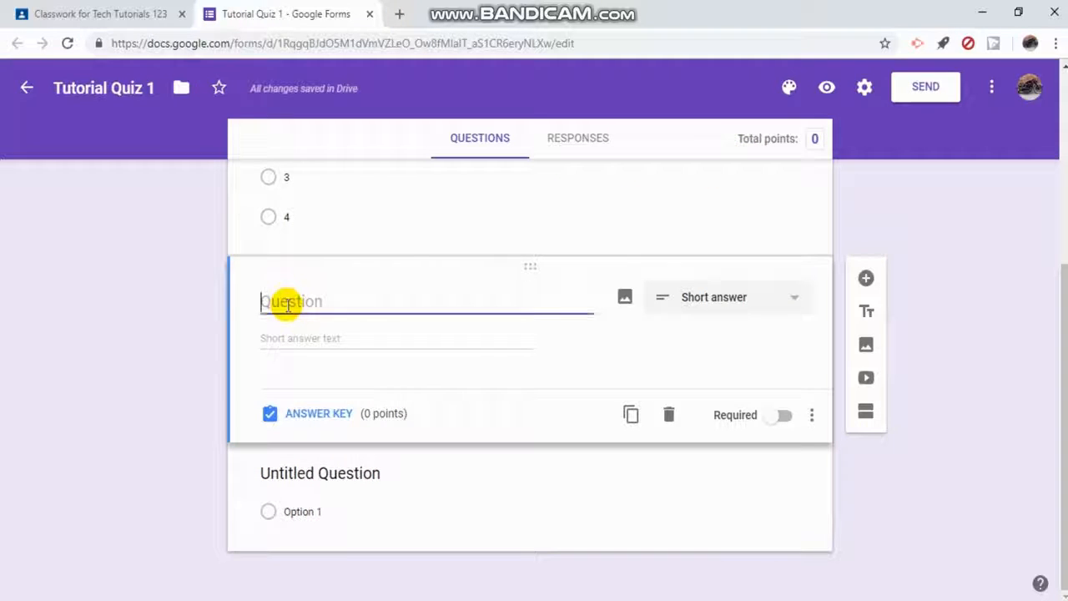
{"action": "type", "text": "W"}
{"action": "key", "text": "BackSpace"}
{"action": "type", "text": "WH"}
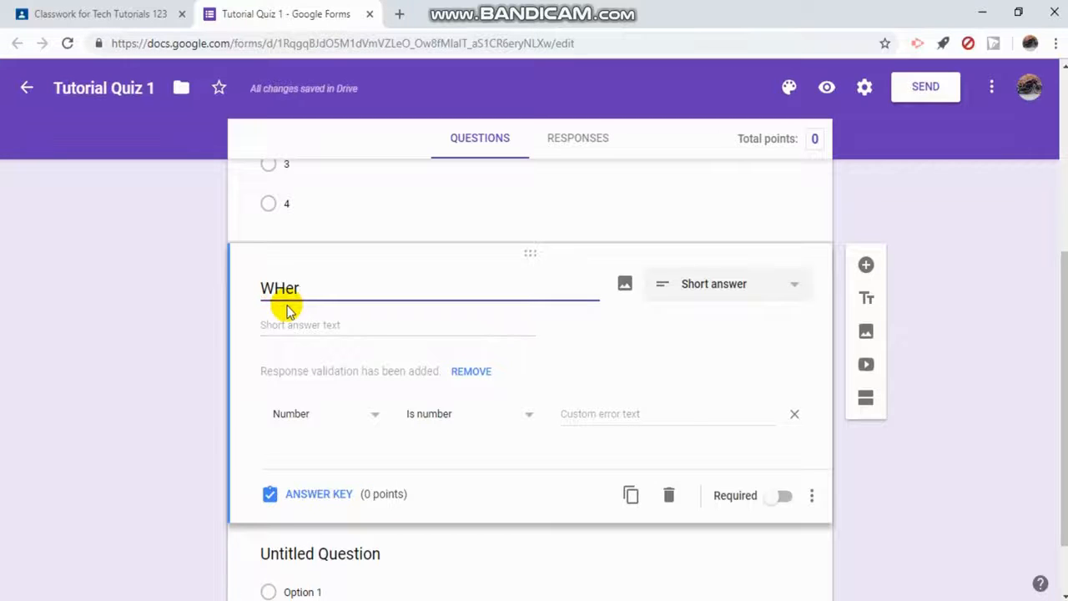
{"action": "type", "text": "ere is th"}
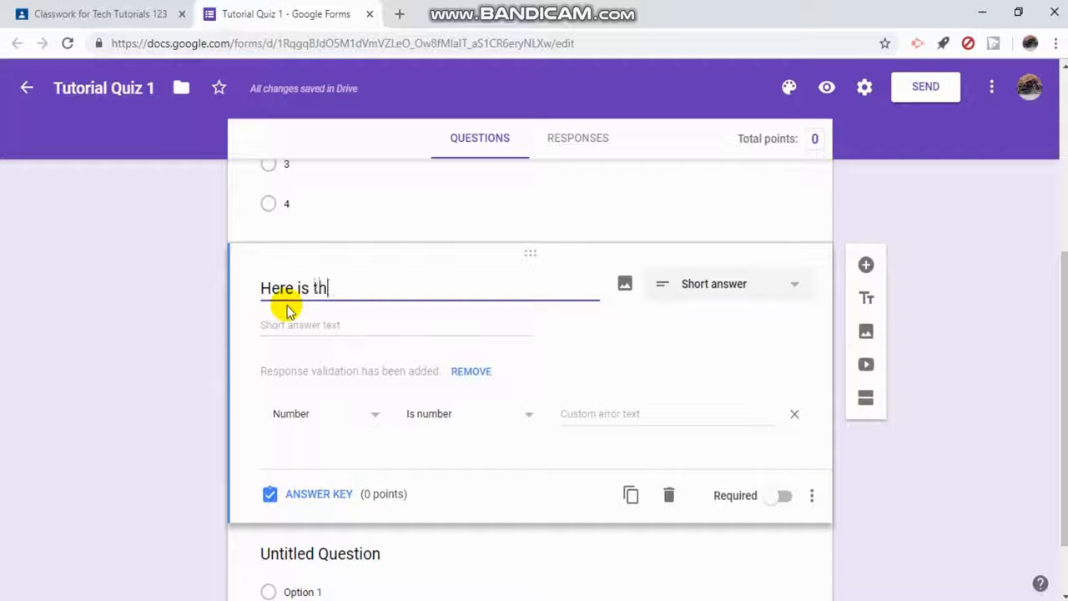
{"action": "type", "text": "r"}
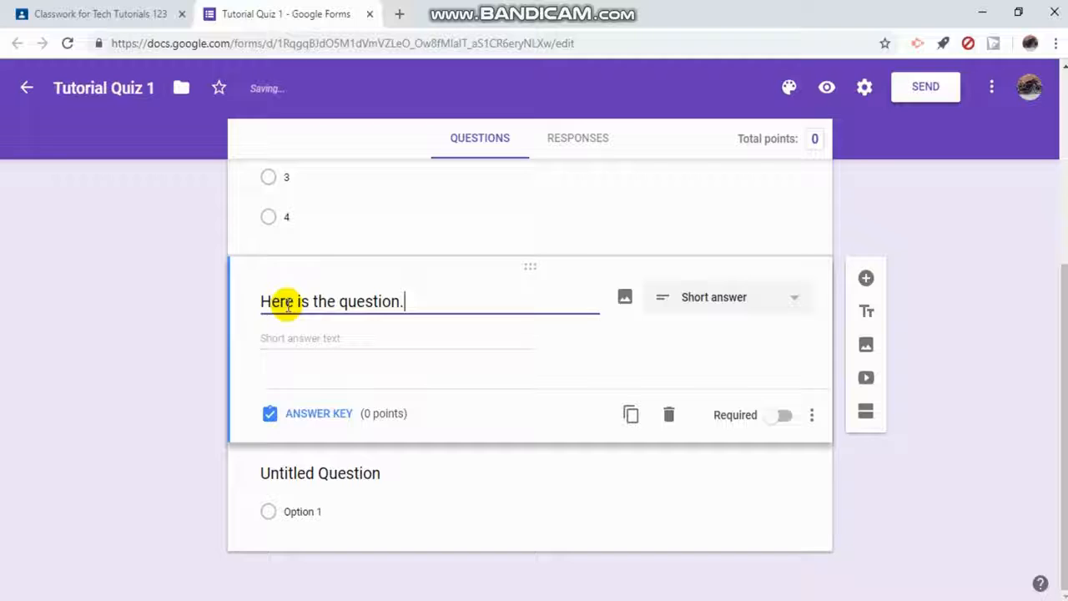
{"action": "left_click", "coordinate": [334, 332]}
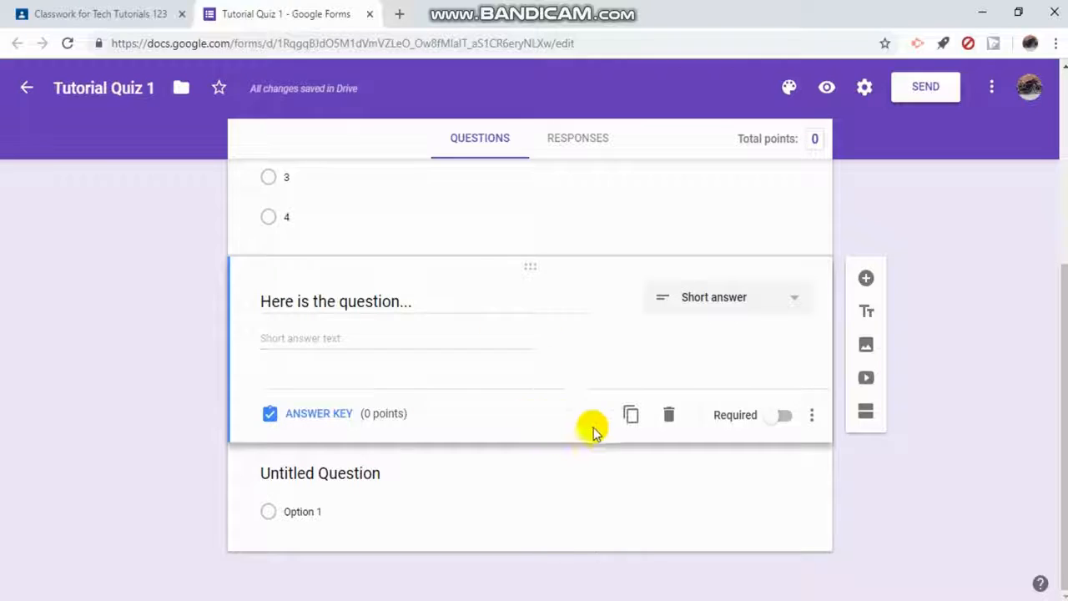
{"action": "left_click", "coordinate": [775, 416]}
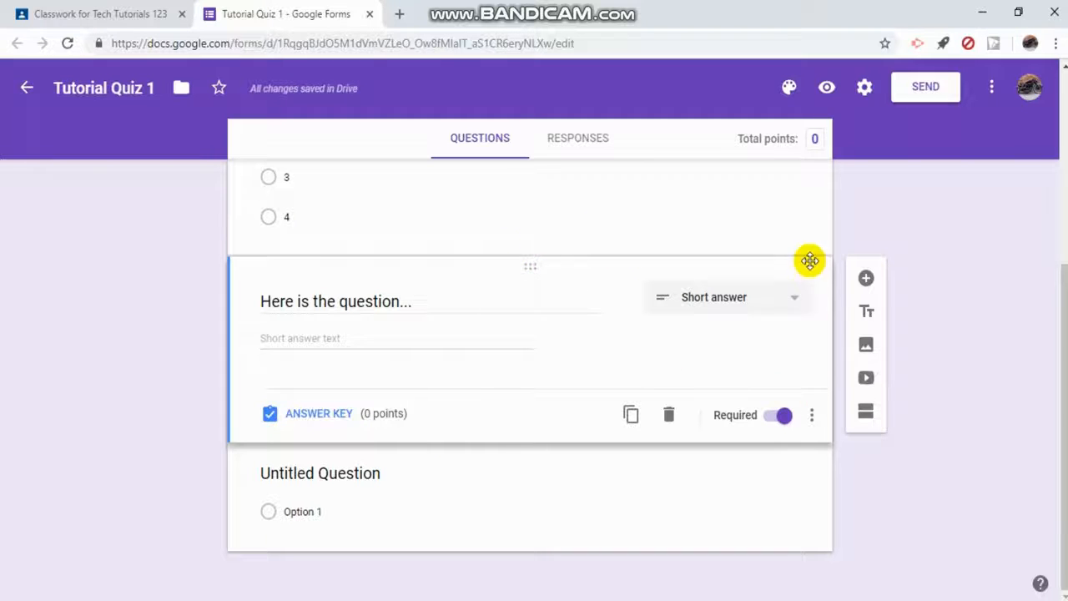
Change the untitled question to the Checkboxes type and set its text to "Writing my question here".
{"action": "left_click", "coordinate": [448, 501]}
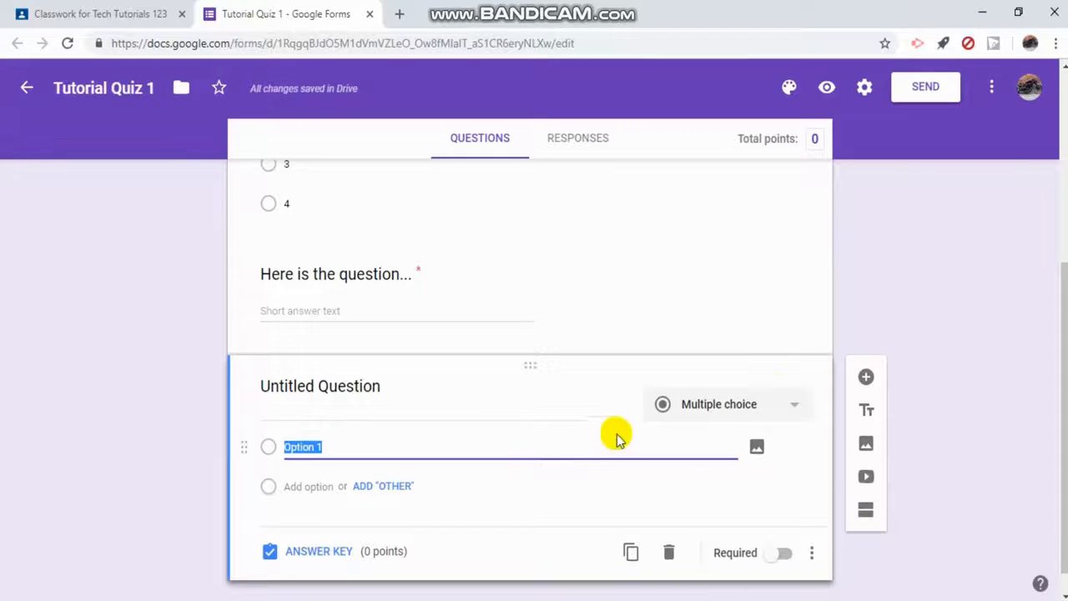
{"action": "left_click", "coordinate": [780, 404]}
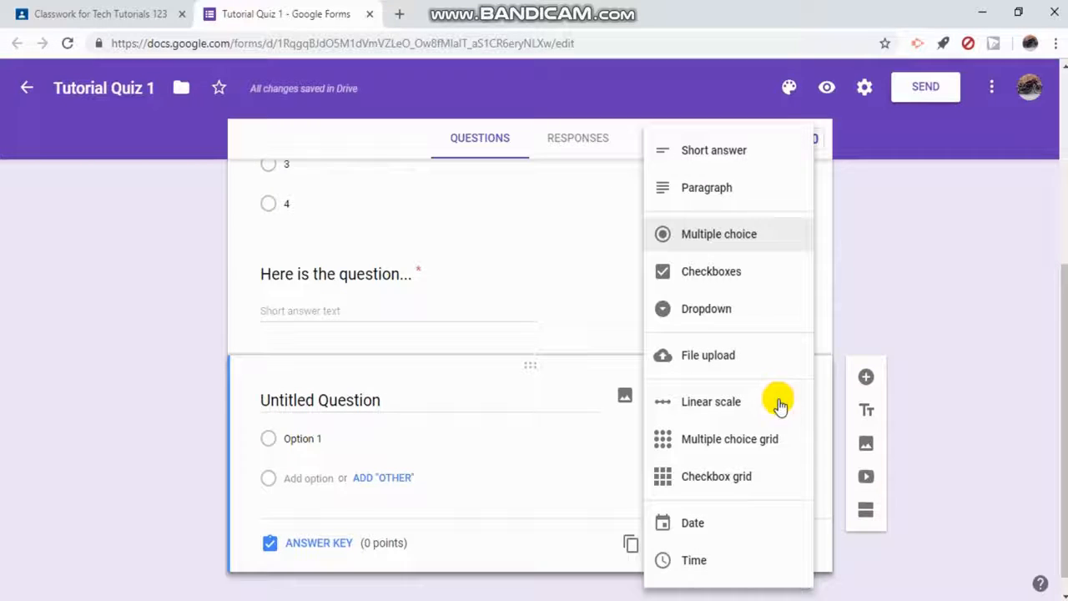
{"action": "left_click", "coordinate": [728, 279]}
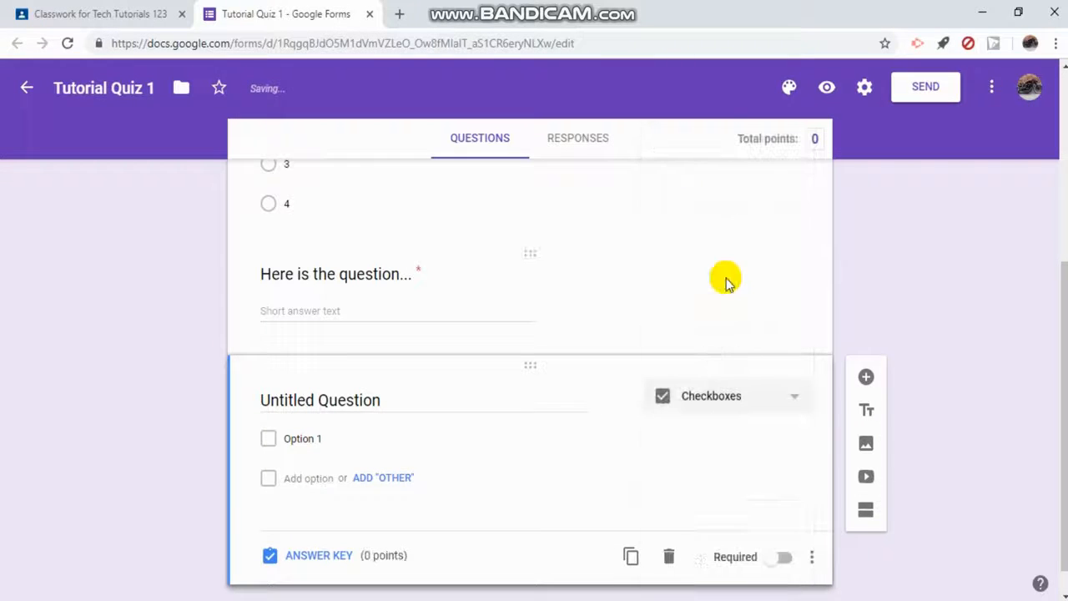
{"action": "left_click", "coordinate": [382, 388]}
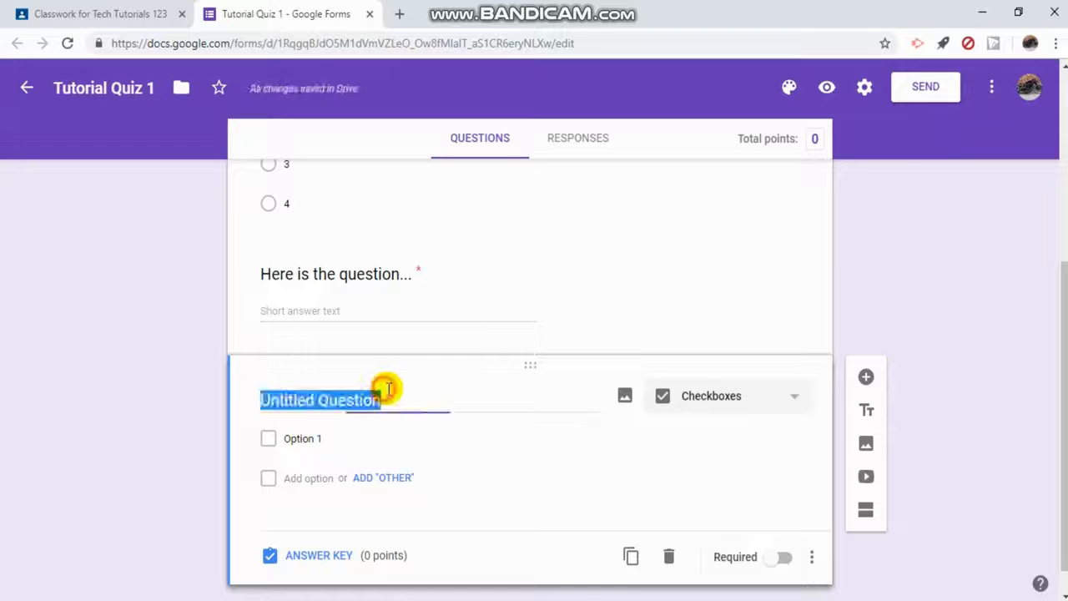
{"action": "type", "text": "Writing m"}
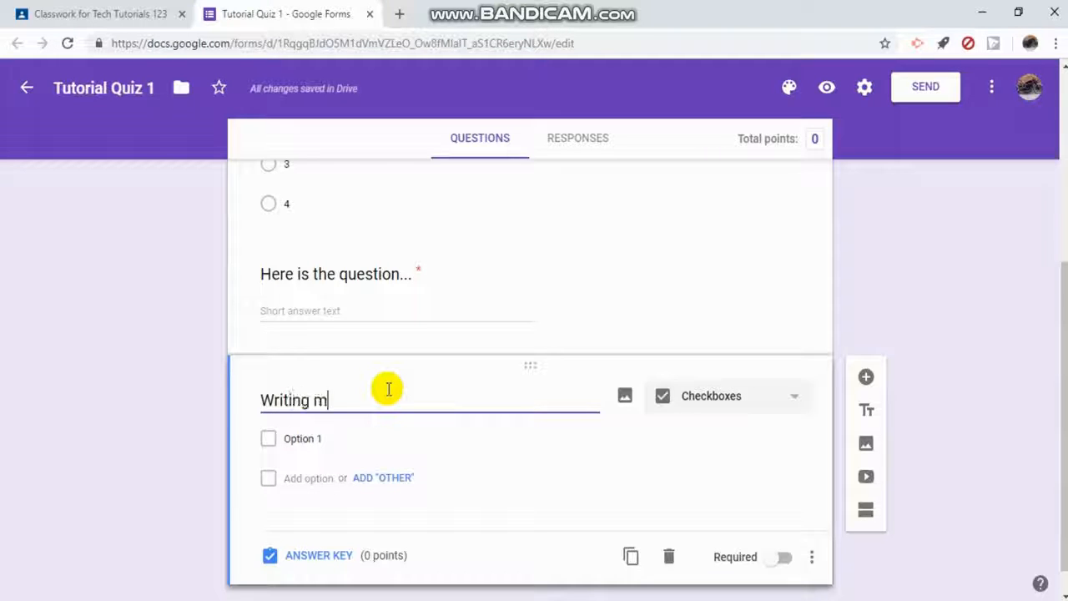
{"action": "type", "text": "y question here"}
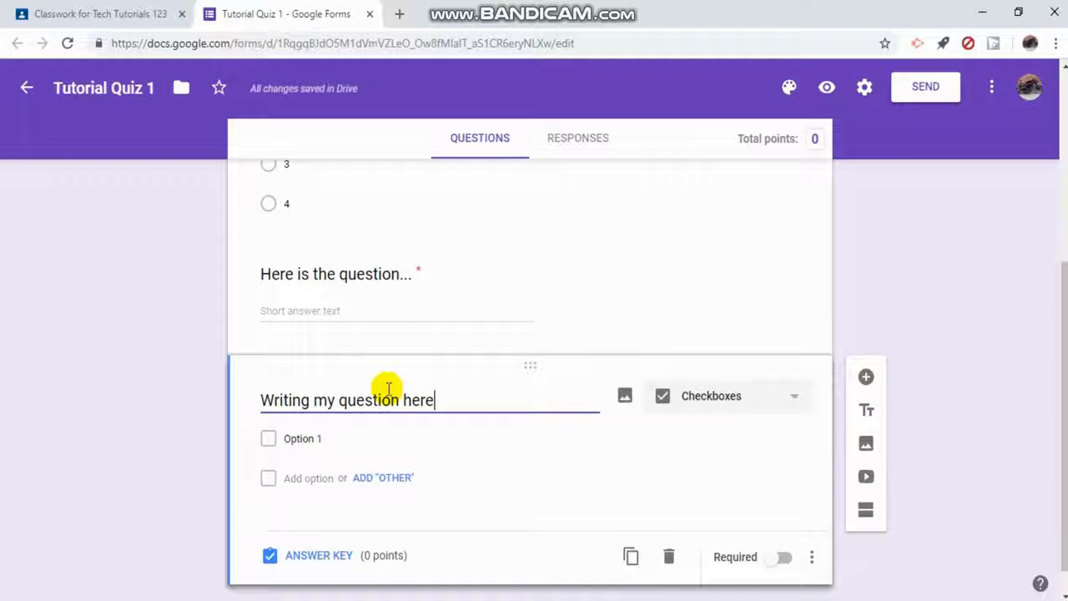
Give the checkbox question the options "choice 1", "Choice 2", "Choice 3" and "Choice 4", plus an "Other" option.
{"action": "left_click", "coordinate": [302, 437]}
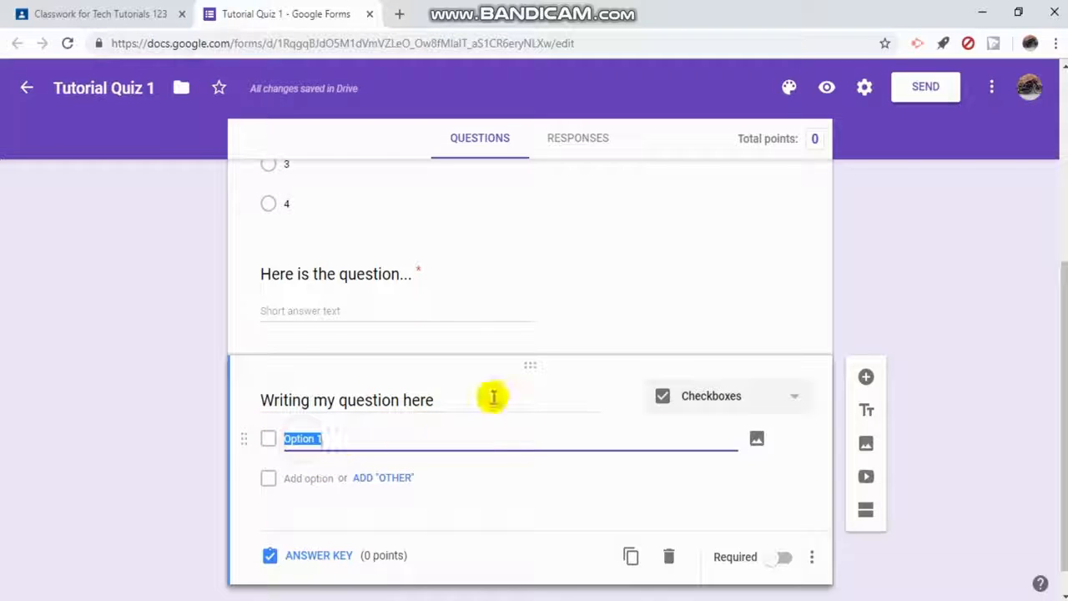
{"action": "type", "text": "choice"}
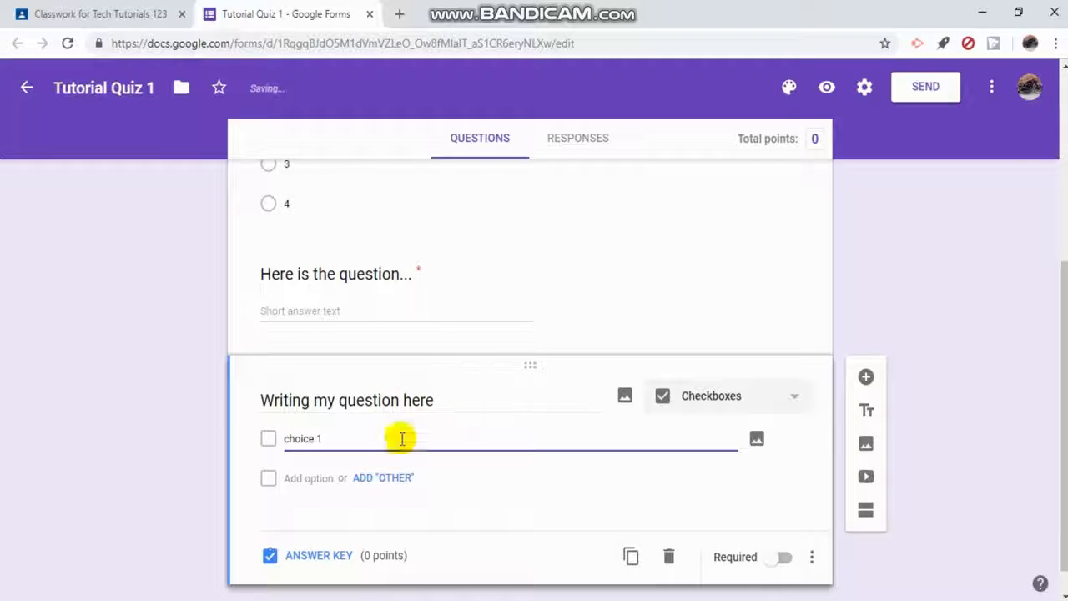
{"action": "left_click", "coordinate": [381, 479]}
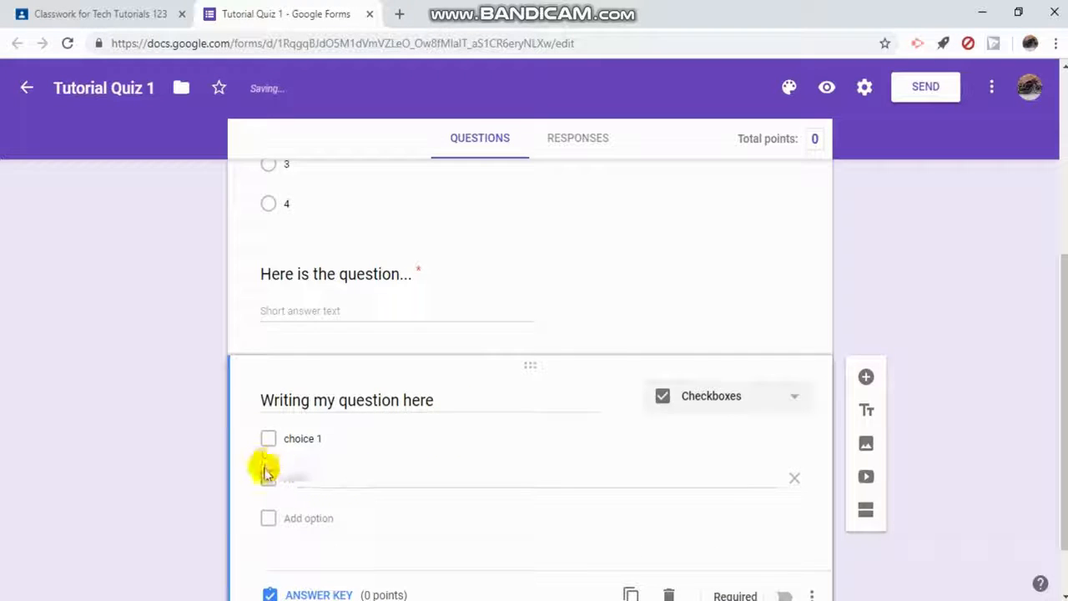
{"action": "left_click", "coordinate": [306, 518]}
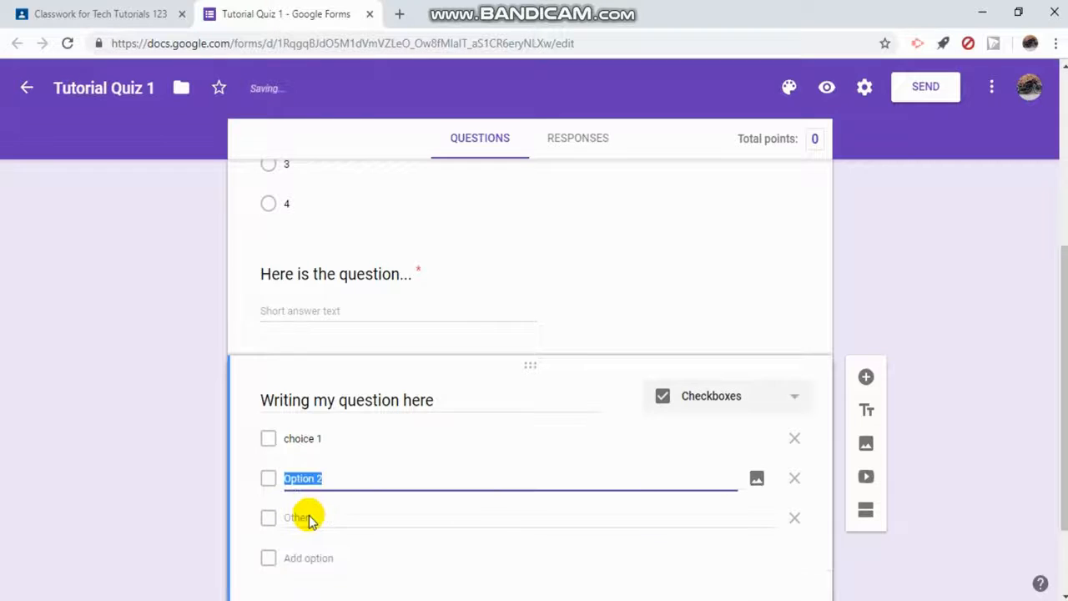
{"action": "type", "text": "ce"}
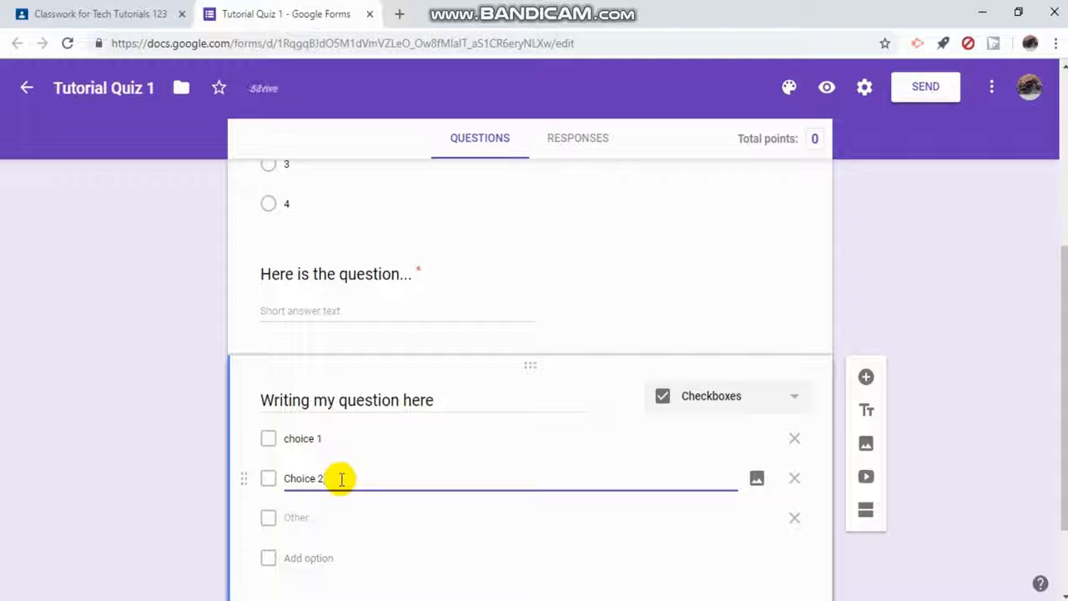
{"action": "left_click", "coordinate": [312, 520]}
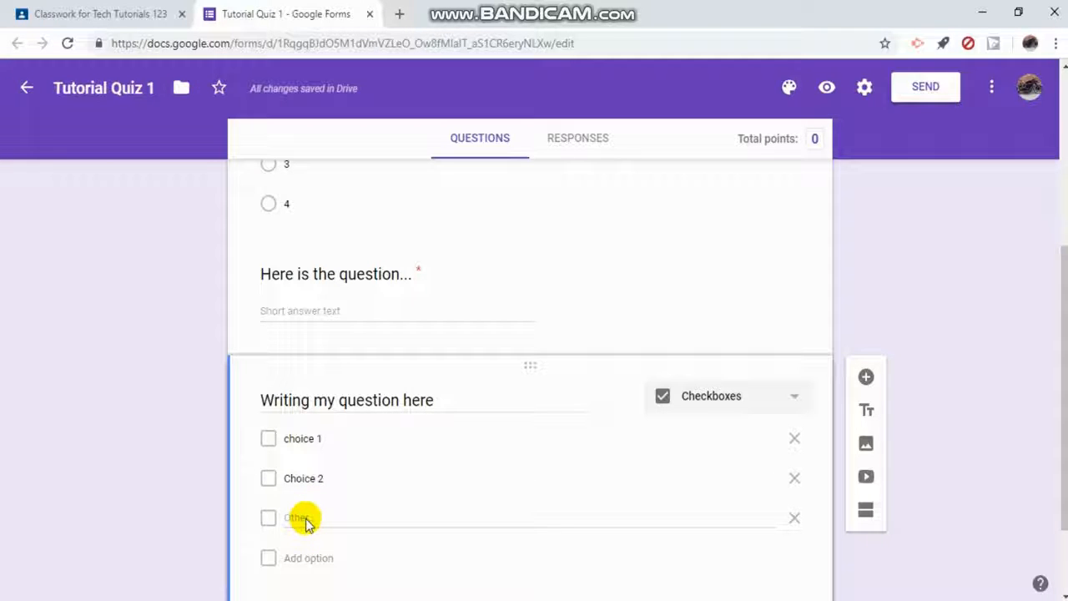
{"action": "scroll", "coordinate": [305, 523], "scroll_direction": "down", "scroll_amount": 2}
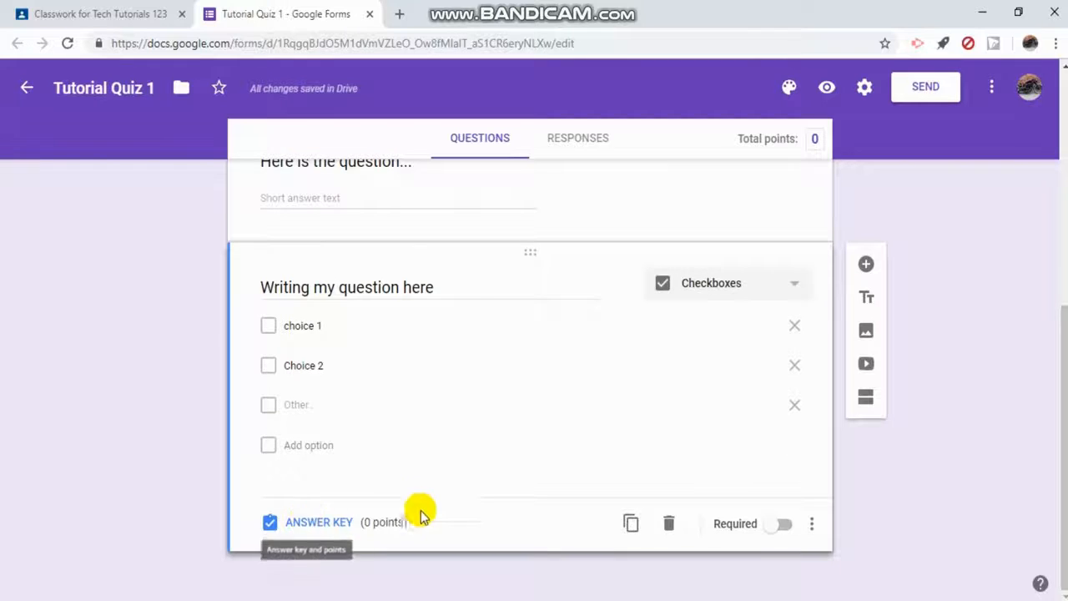
{"action": "left_click", "coordinate": [309, 443]}
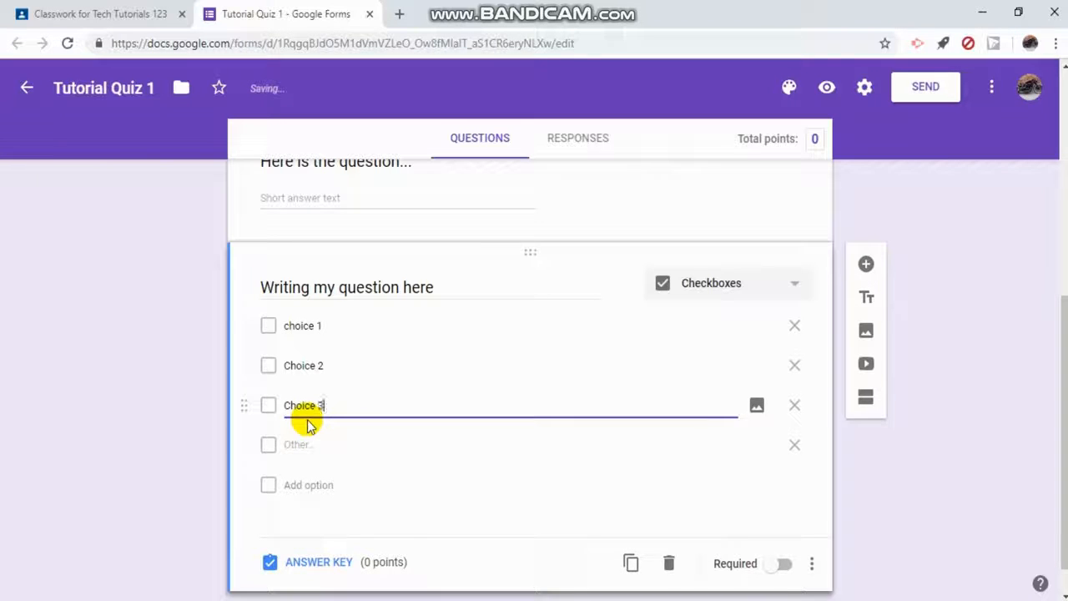
{"action": "type", "text": "Choice 3"}
{"action": "left_click", "coordinate": [323, 487]}
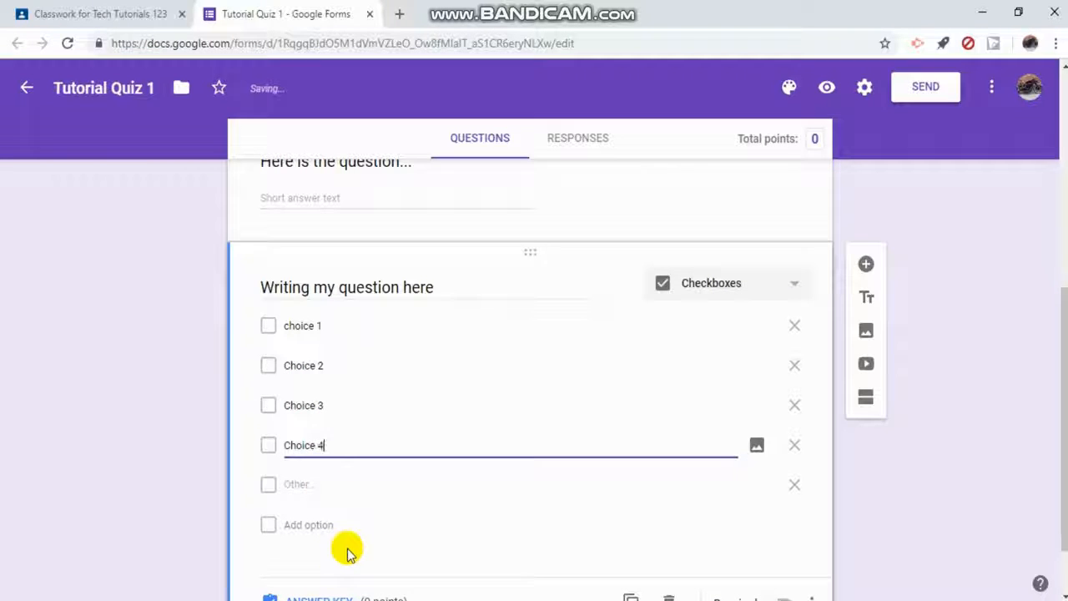
Remove the "Other" option from the "Writing my question here" question.
{"action": "left_click", "coordinate": [970, 496]}
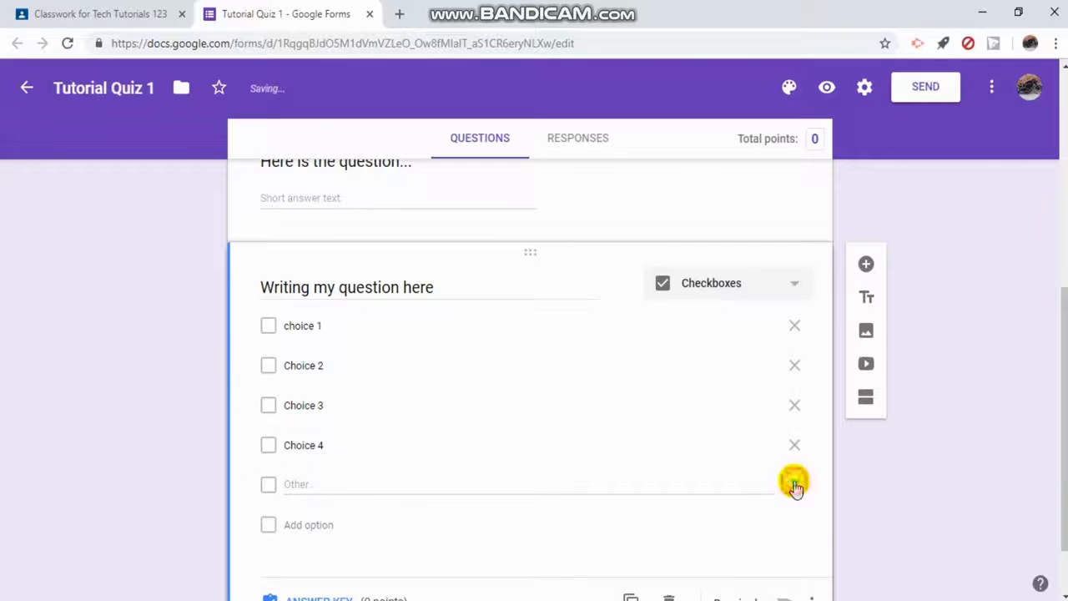
{"action": "left_click", "coordinate": [795, 484]}
{"action": "left_click", "coordinate": [917, 491]}
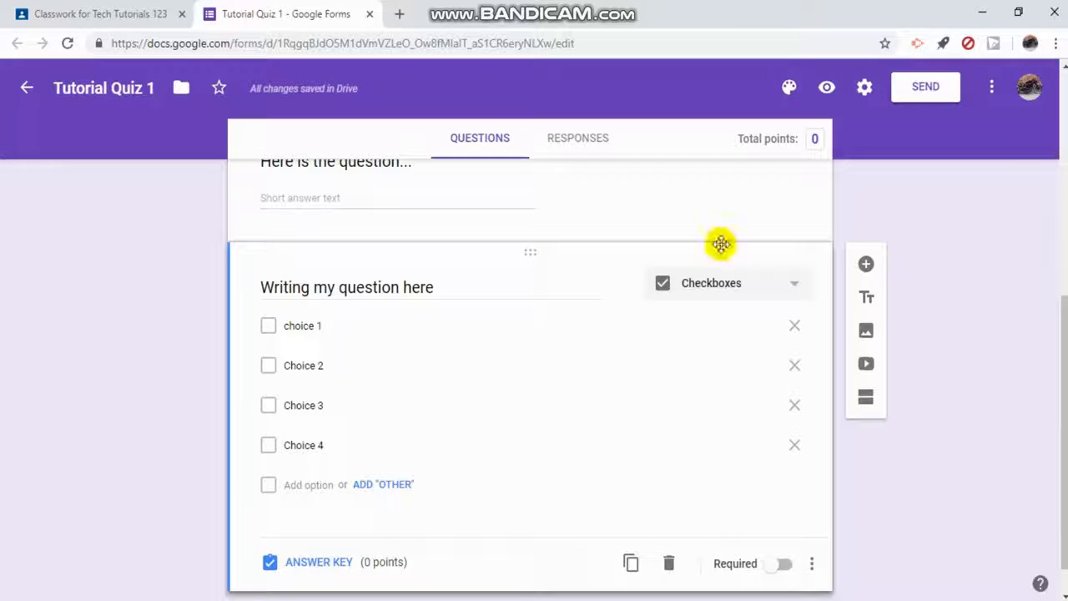
Create a new spreadsheet named "Tutorial Quiz 1 (Responses)" for the form's responses, and close it to return to the form.
{"action": "left_click", "coordinate": [584, 139]}
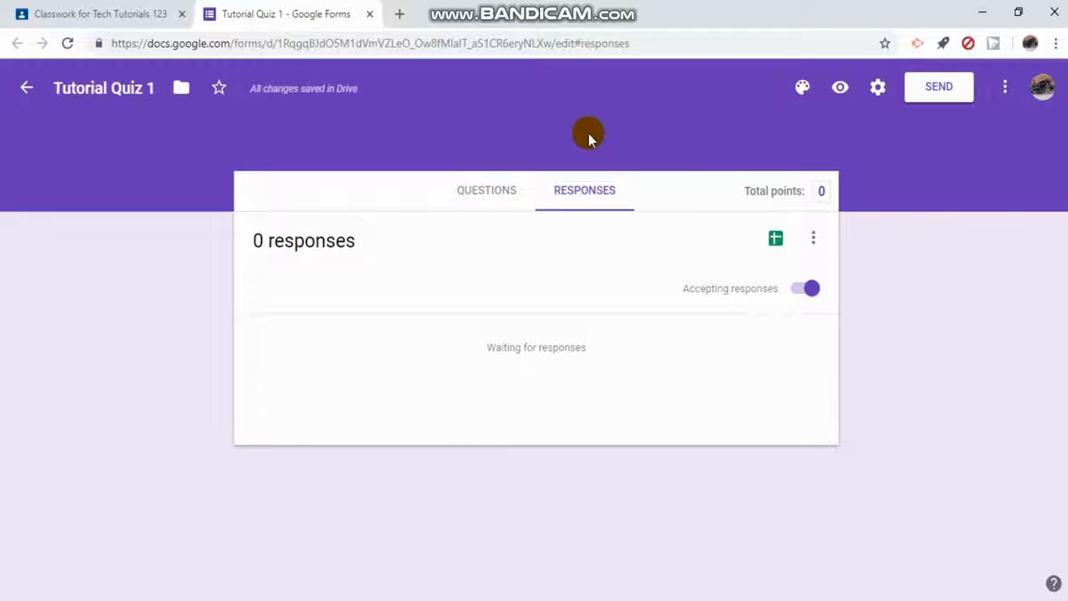
{"action": "left_click", "coordinate": [776, 241]}
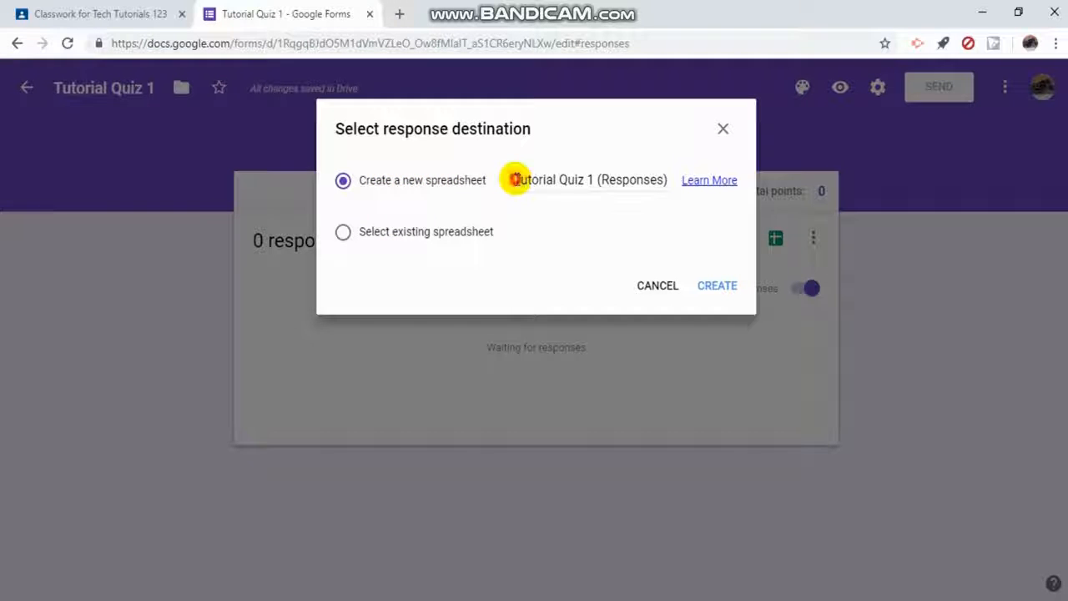
{"action": "left_click_drag", "start_coordinate": [515, 180], "coordinate": [657, 179]}
{"action": "left_click", "coordinate": [667, 179]}
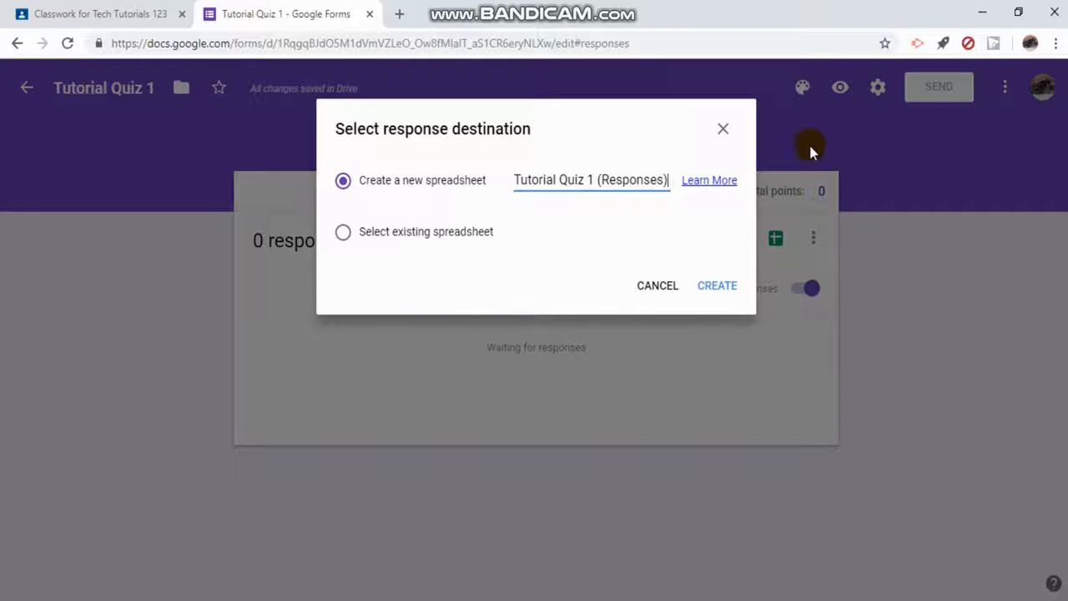
{"action": "left_click", "coordinate": [722, 296]}
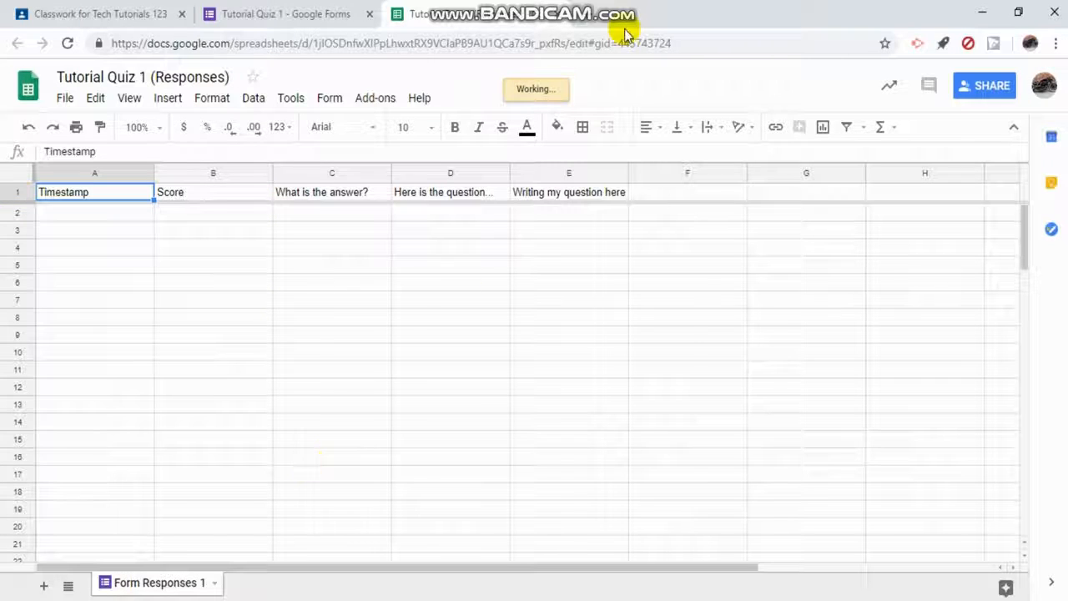
{"action": "key", "text": "ctrl+w"}
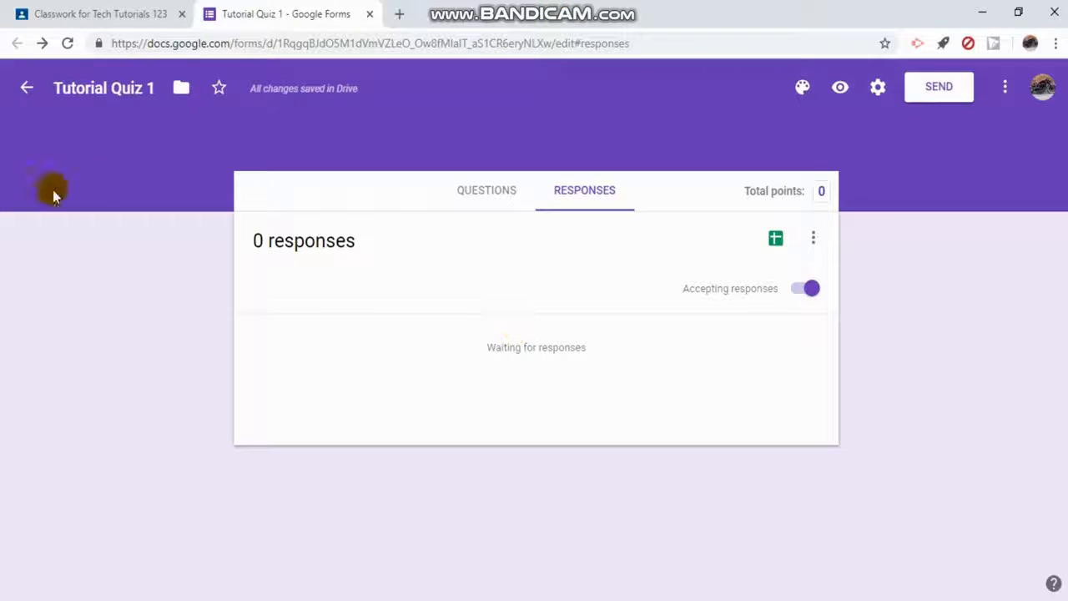
Close the quiz form and assign "Tutorial Quiz 1" to all students in Tech Tutorials 123.
{"action": "left_click", "coordinate": [477, 191]}
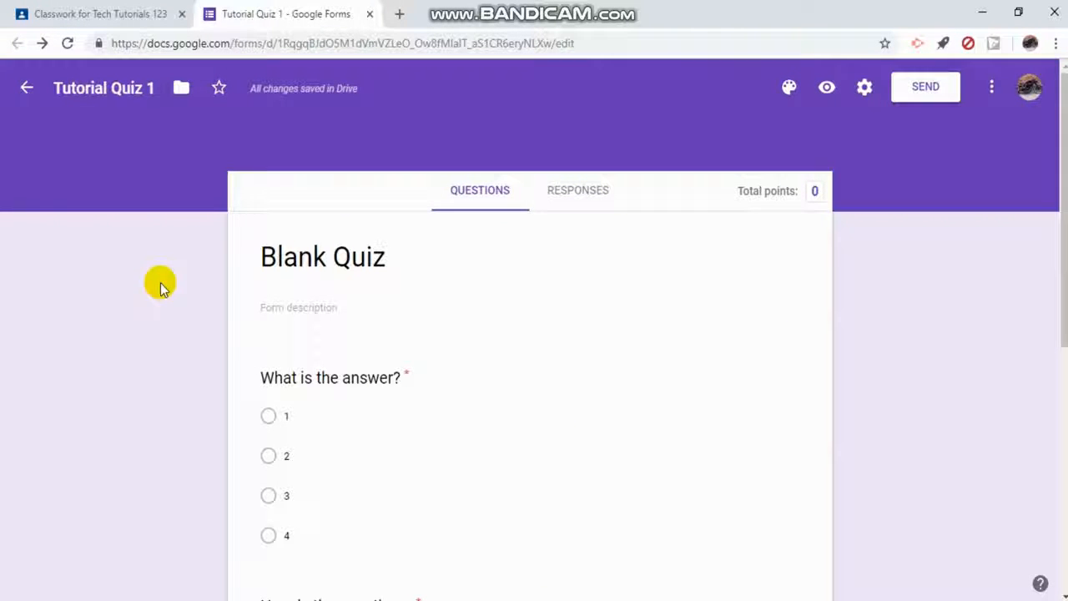
{"action": "left_click", "coordinate": [368, 15]}
{"action": "left_click", "coordinate": [398, 373]}
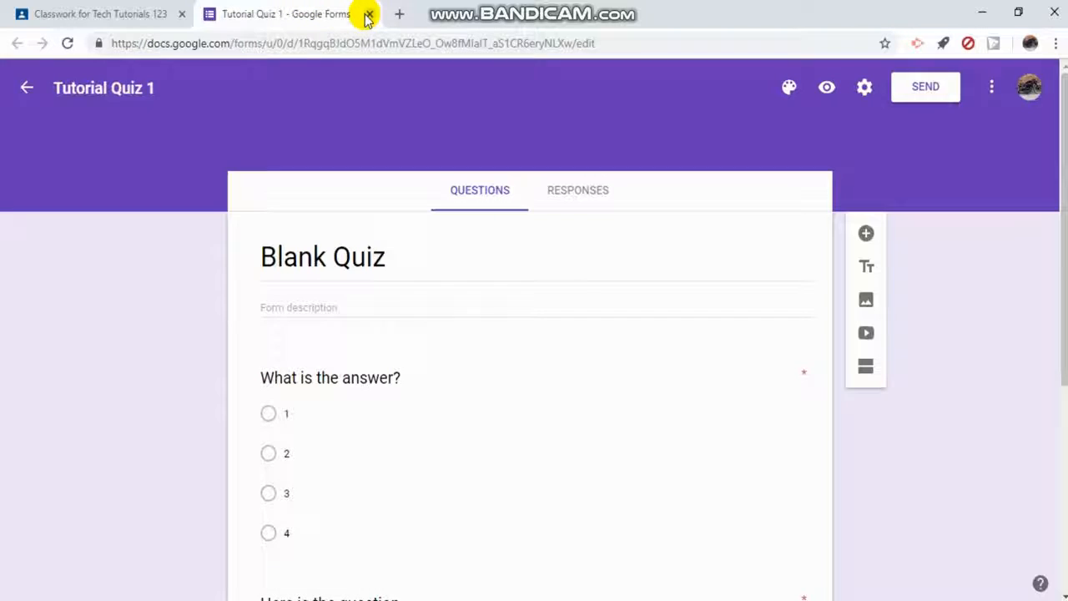
{"action": "left_click", "coordinate": [366, 14]}
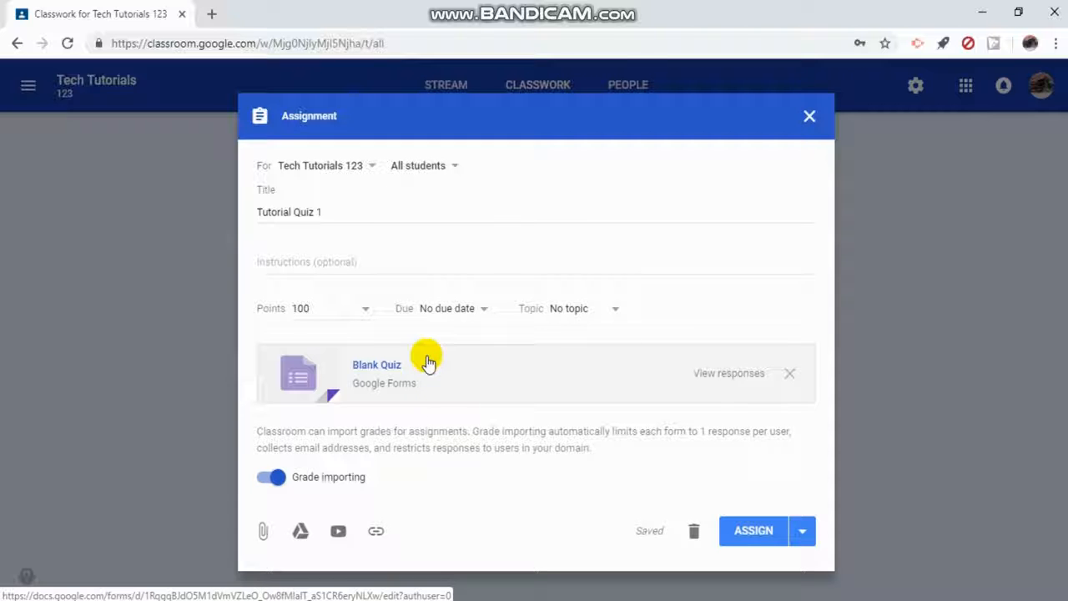
{"action": "left_click", "coordinate": [738, 523]}
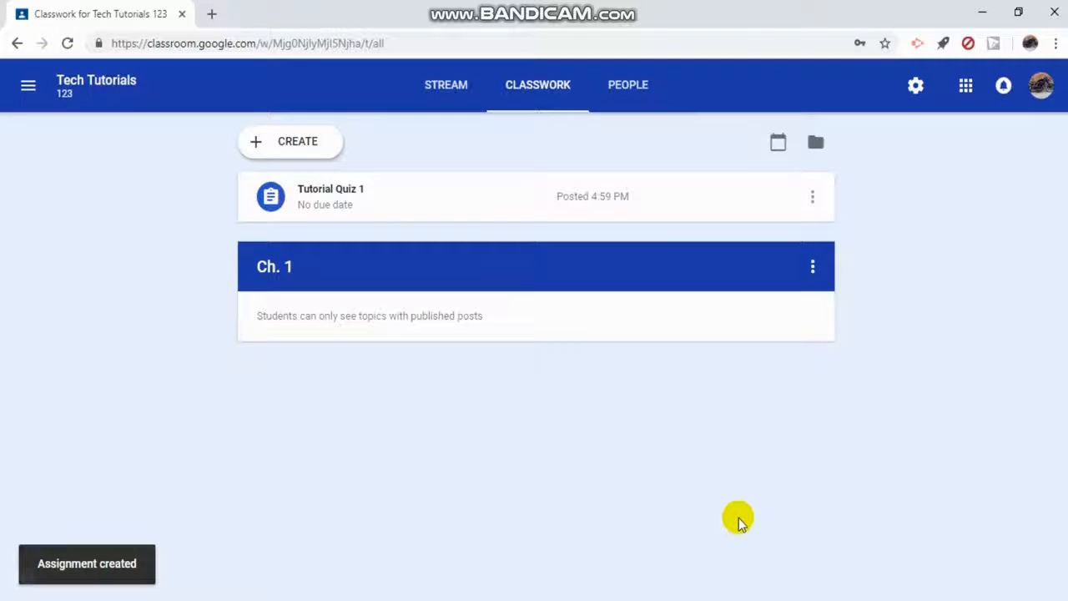
Open the posted "Tutorial Quiz 1" assignment from the class stream and review all questions in its attached Blank Quiz form.
{"action": "left_click", "coordinate": [471, 86]}
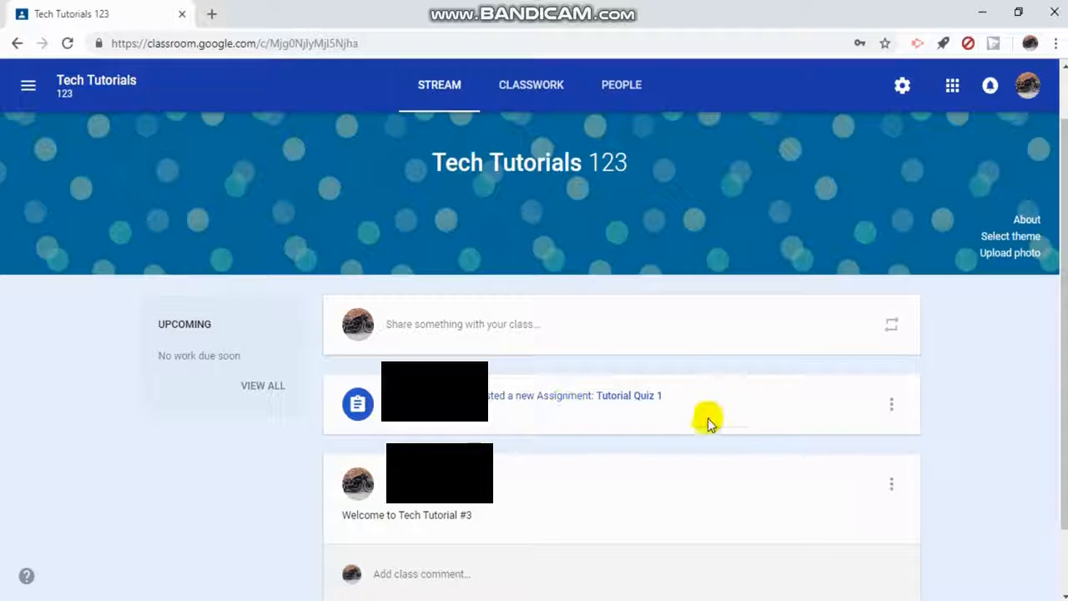
{"action": "left_click", "coordinate": [650, 396]}
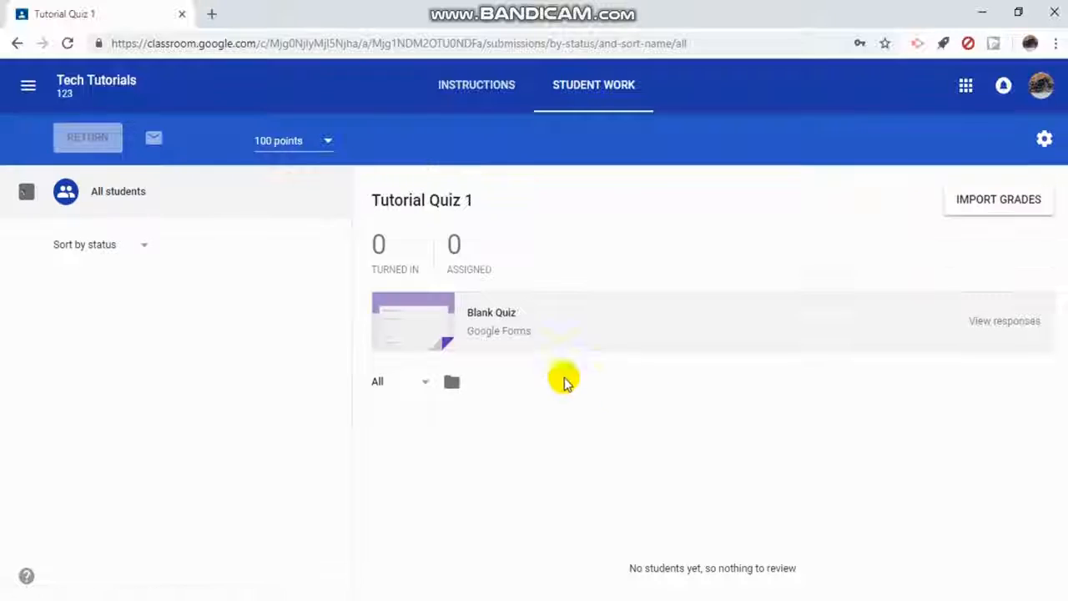
{"action": "left_click", "coordinate": [486, 319]}
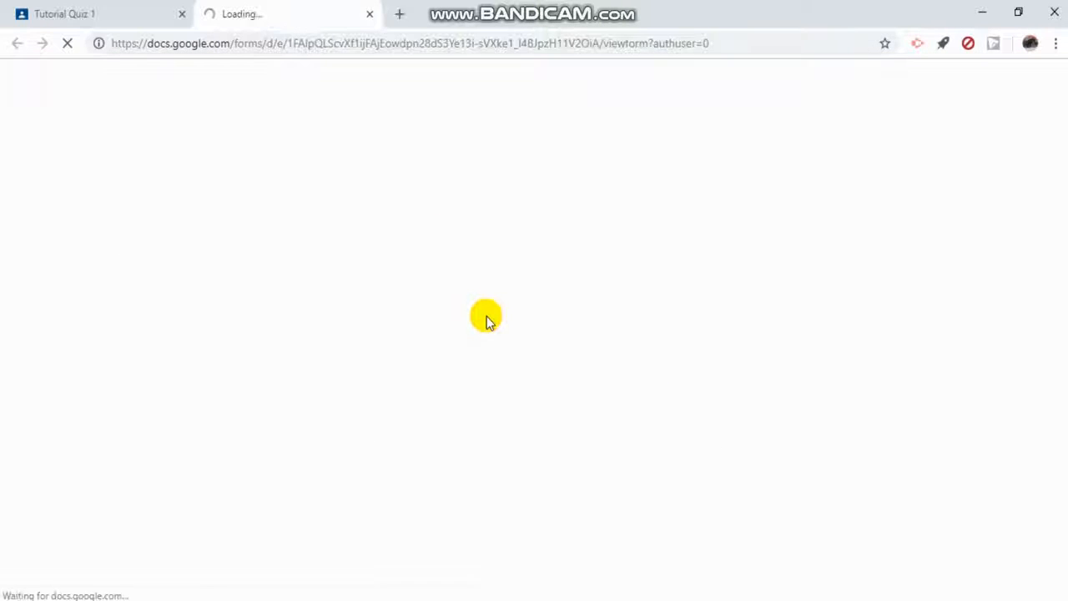
{"action": "scroll", "coordinate": [488, 320], "scroll_direction": "down", "scroll_amount": 3}
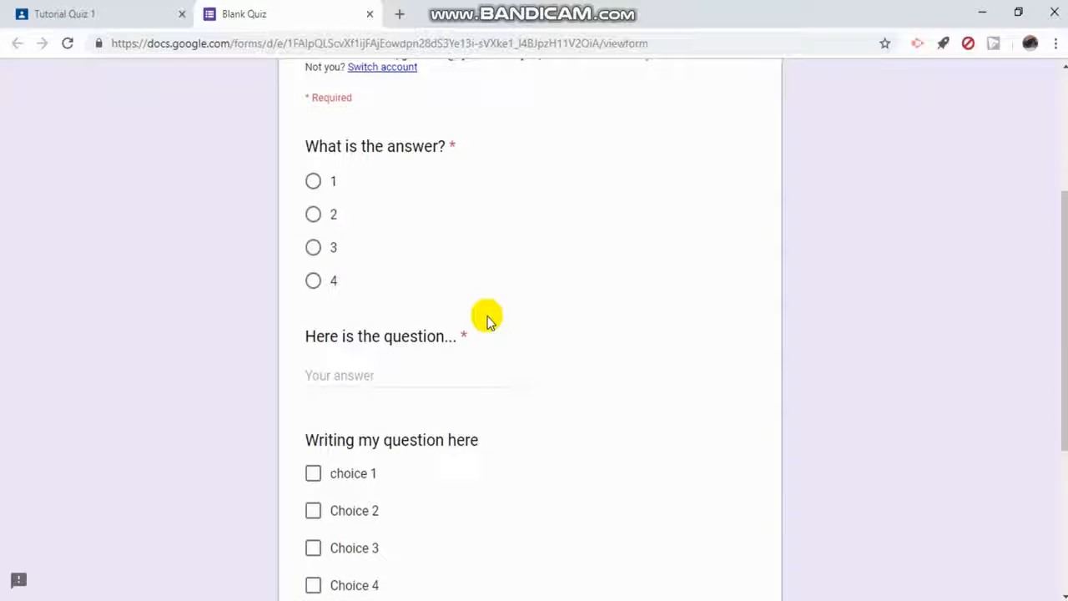
{"action": "scroll", "coordinate": [443, 287], "scroll_direction": "down", "scroll_amount": 4}
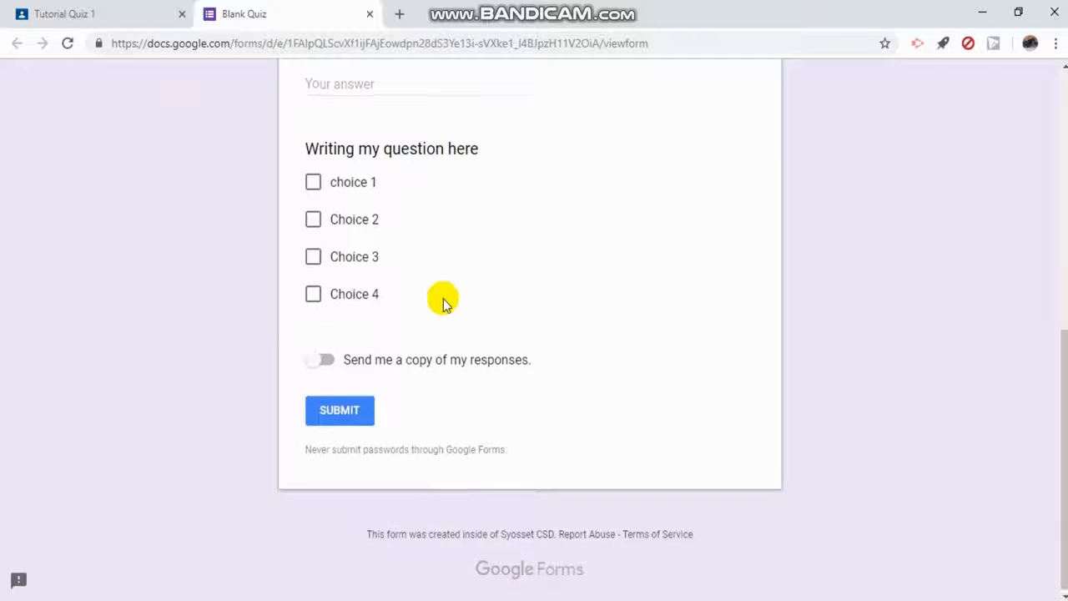
{"action": "scroll", "coordinate": [440, 304], "scroll_direction": "up", "scroll_amount": 6}
{"action": "scroll", "coordinate": [426, 313], "scroll_direction": "down", "scroll_amount": 3}
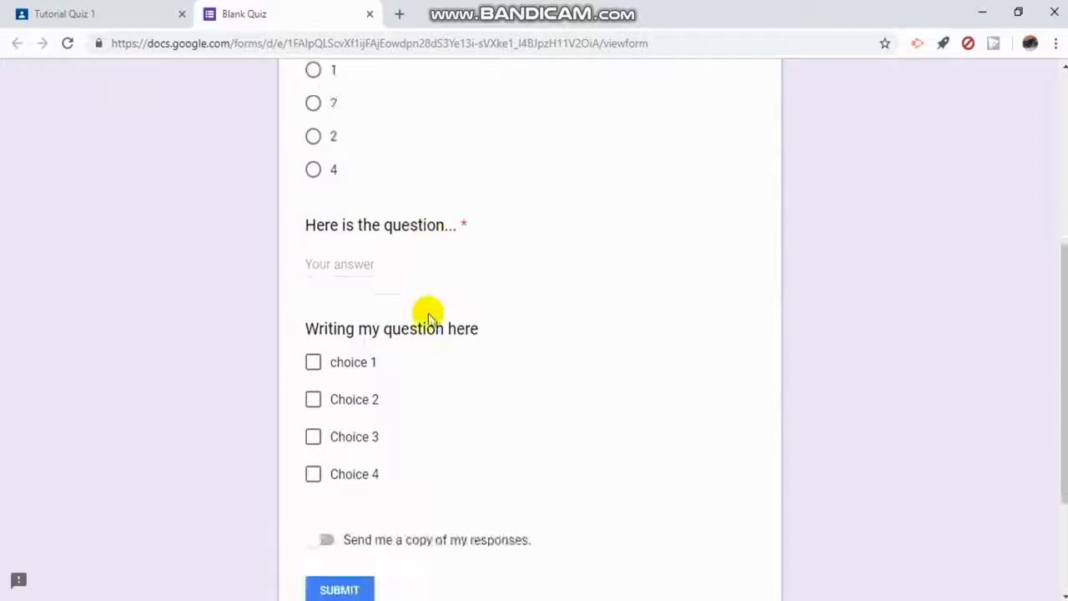